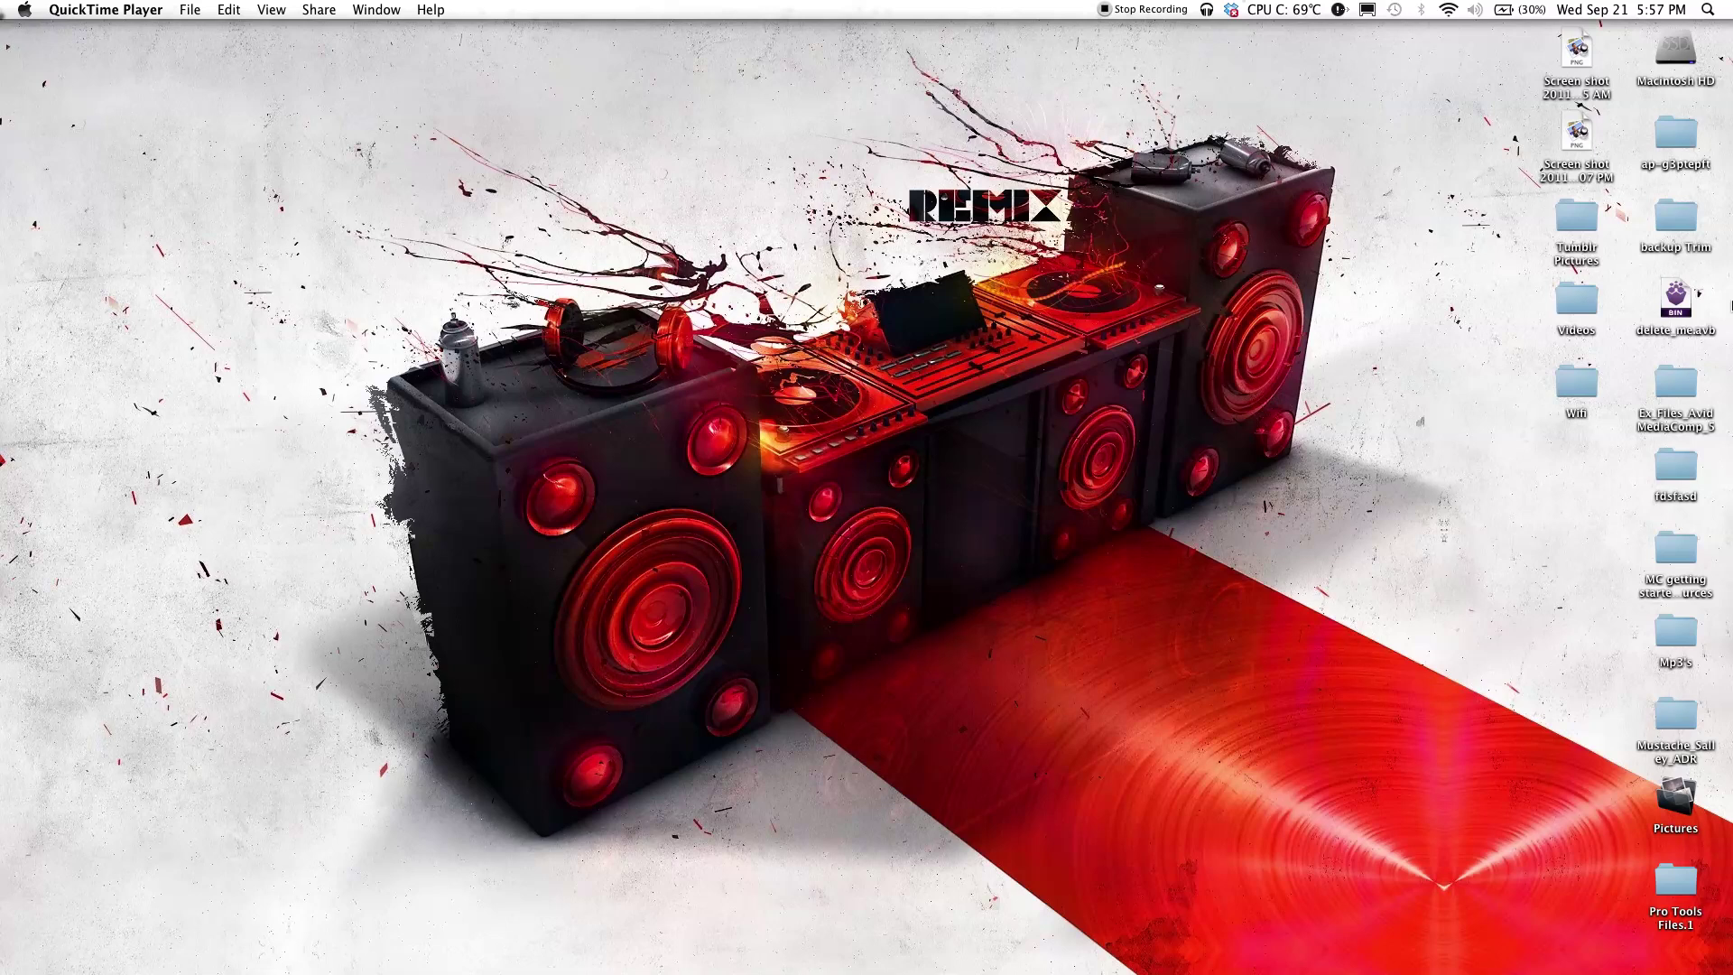
Launch Pro Tools 9 from the Dock so the Quick Start dialog appears
mouse_move(1728, 305)
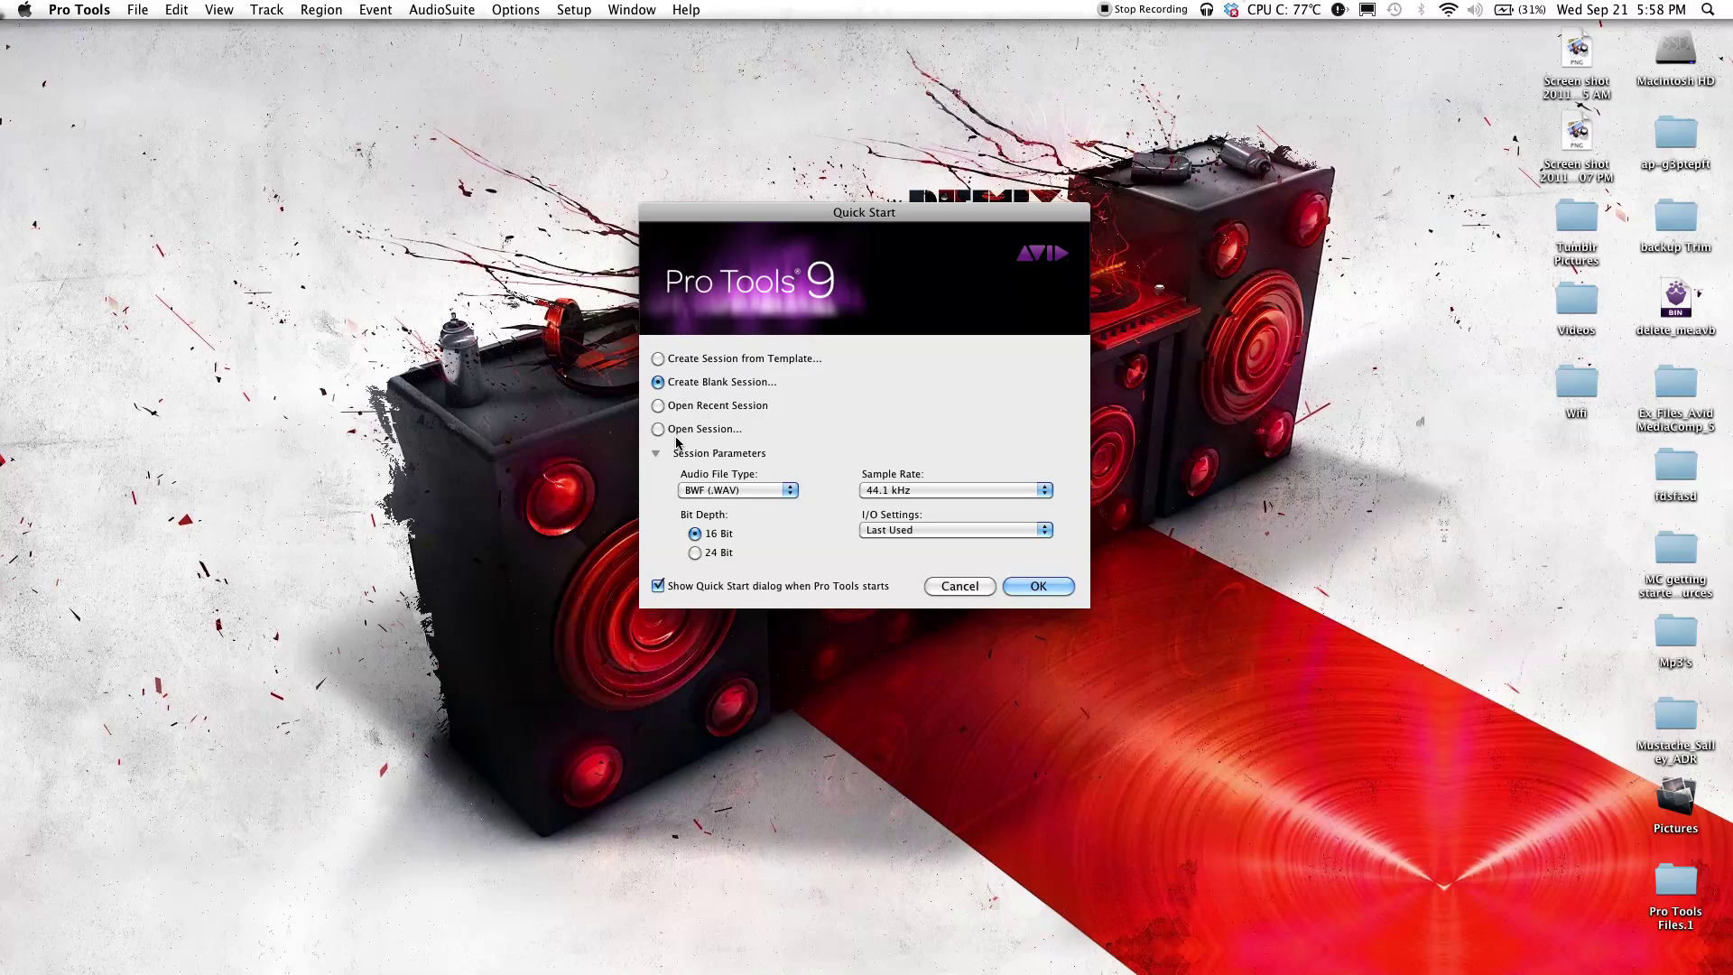
Create a blank session using BWF (.WAV), 16 Bit, 44.1 kHz and Last Used I/O
click(659, 382)
click(760, 493)
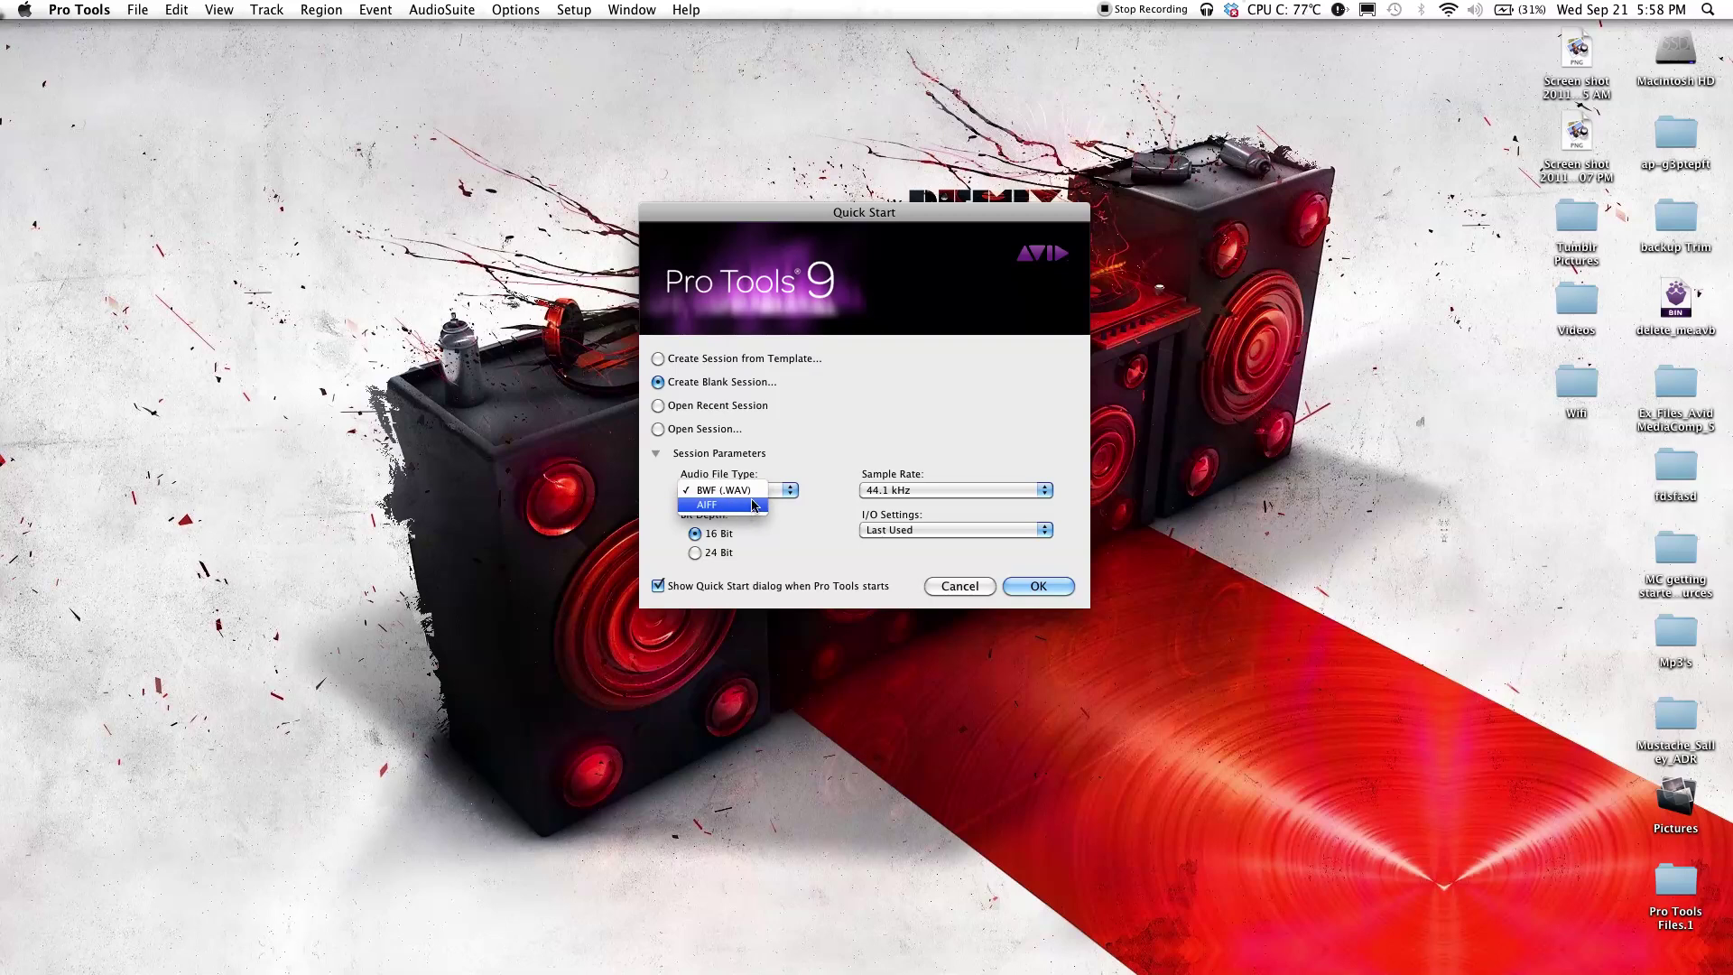
click(797, 516)
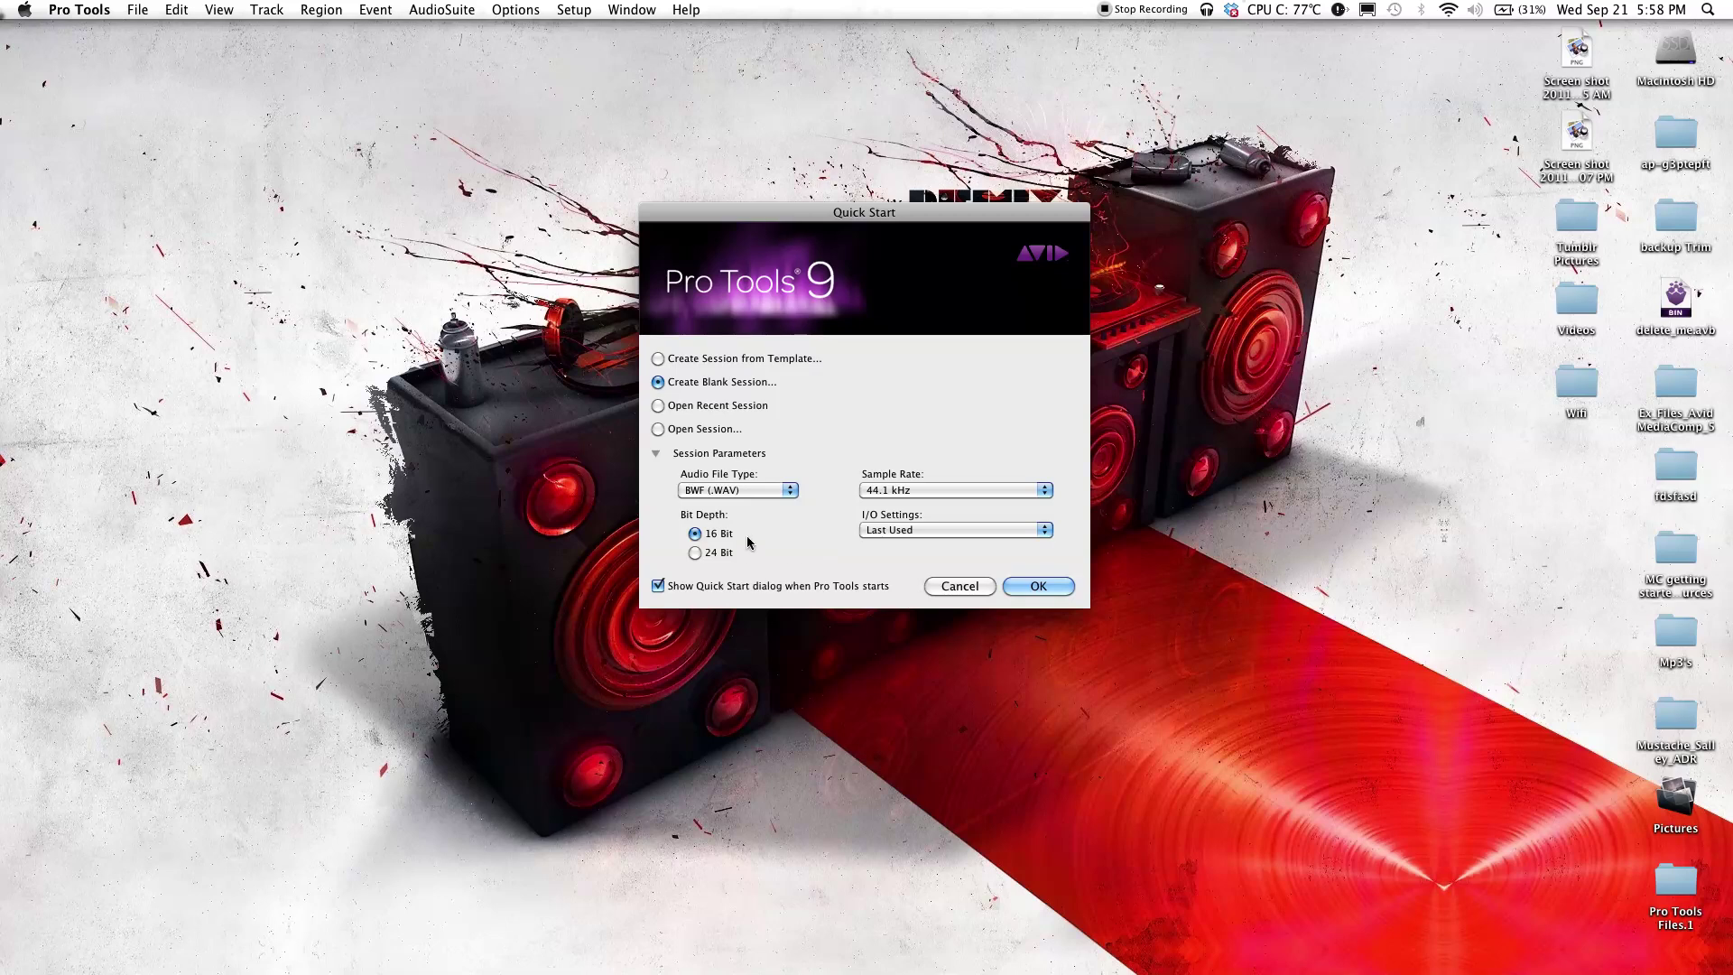
click(695, 553)
click(695, 535)
click(926, 492)
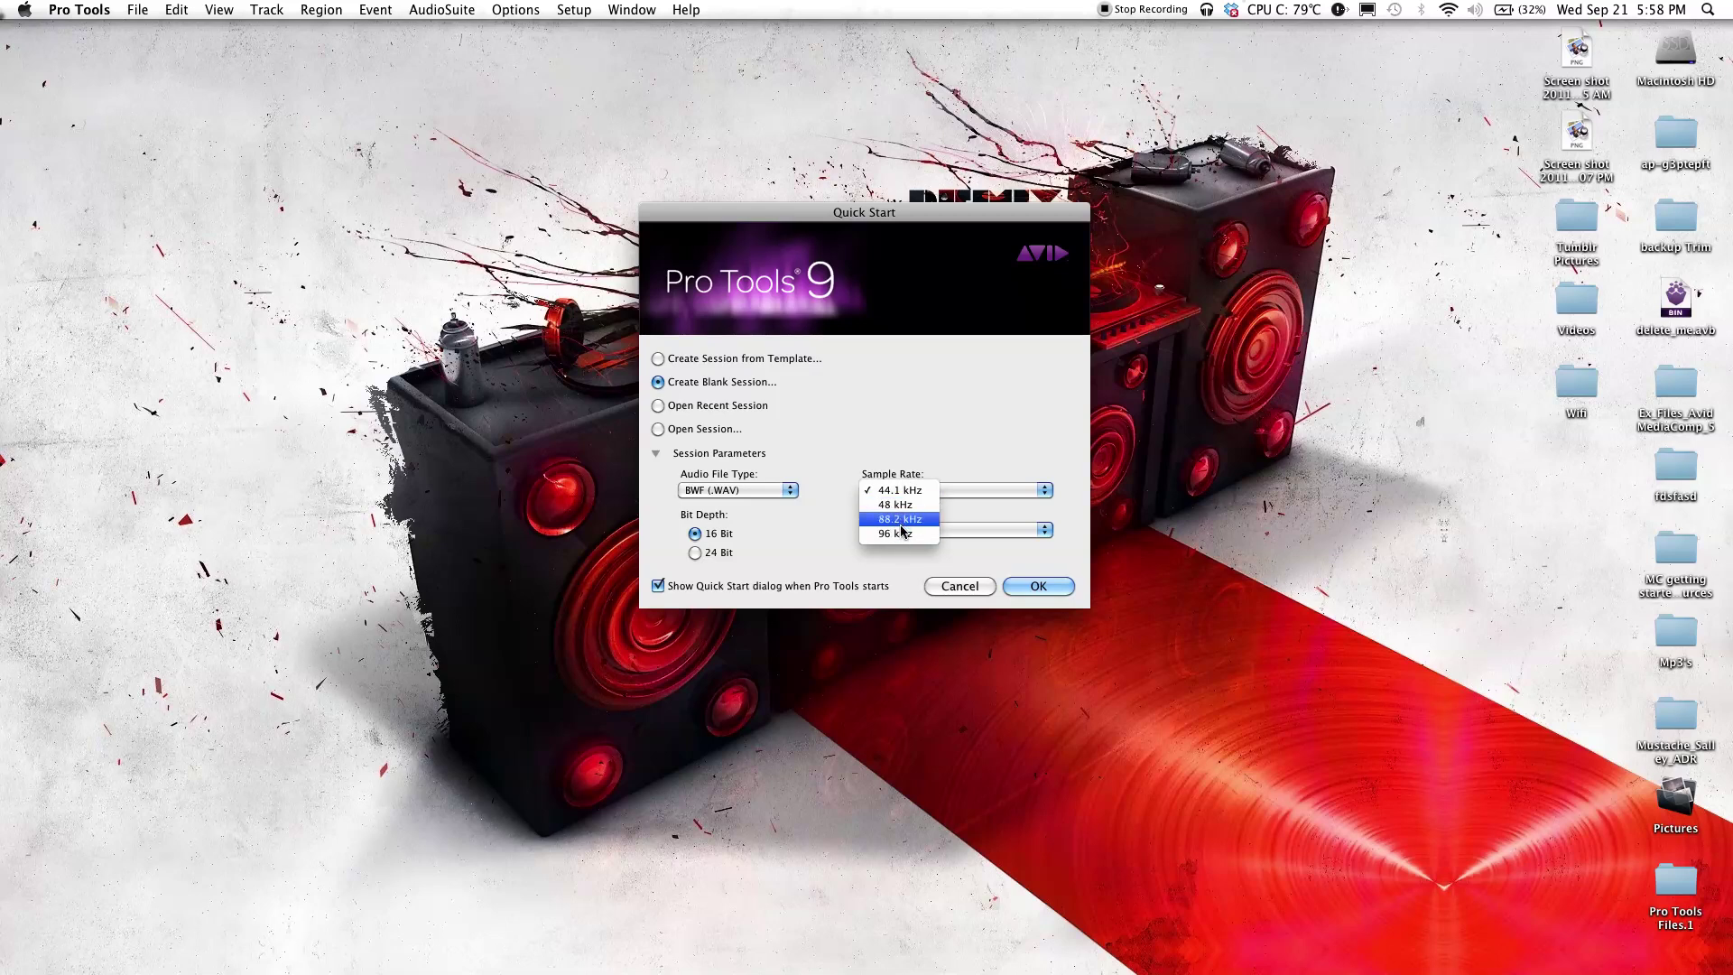
click(969, 506)
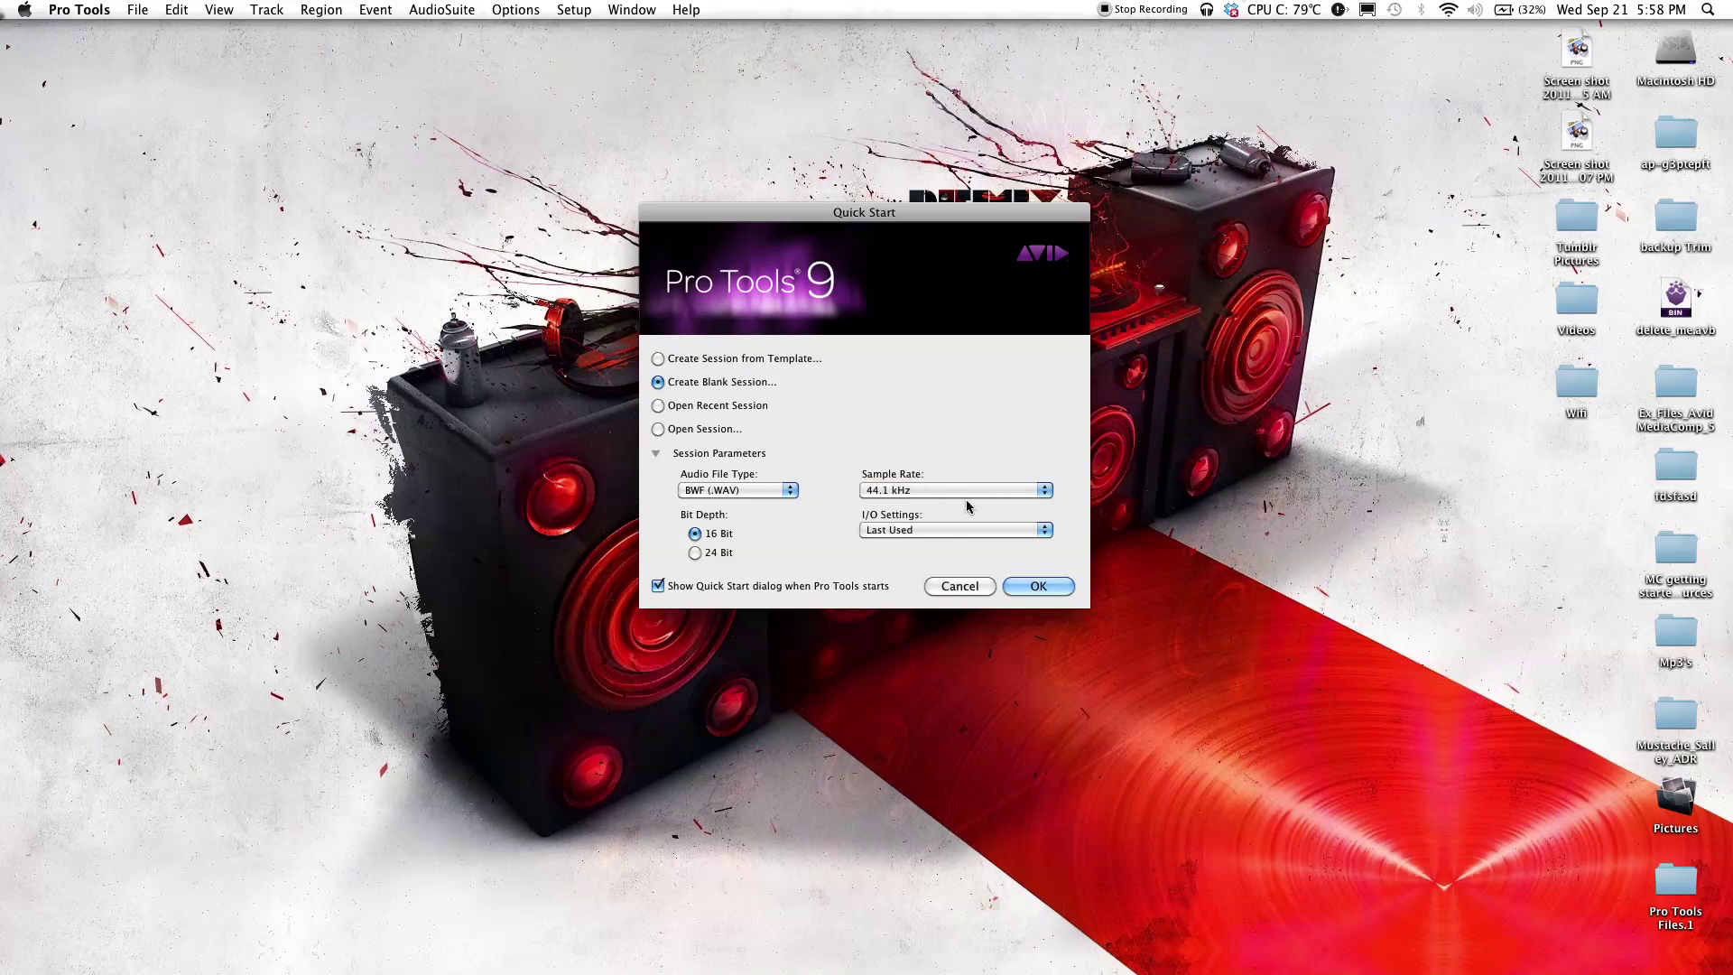
click(907, 529)
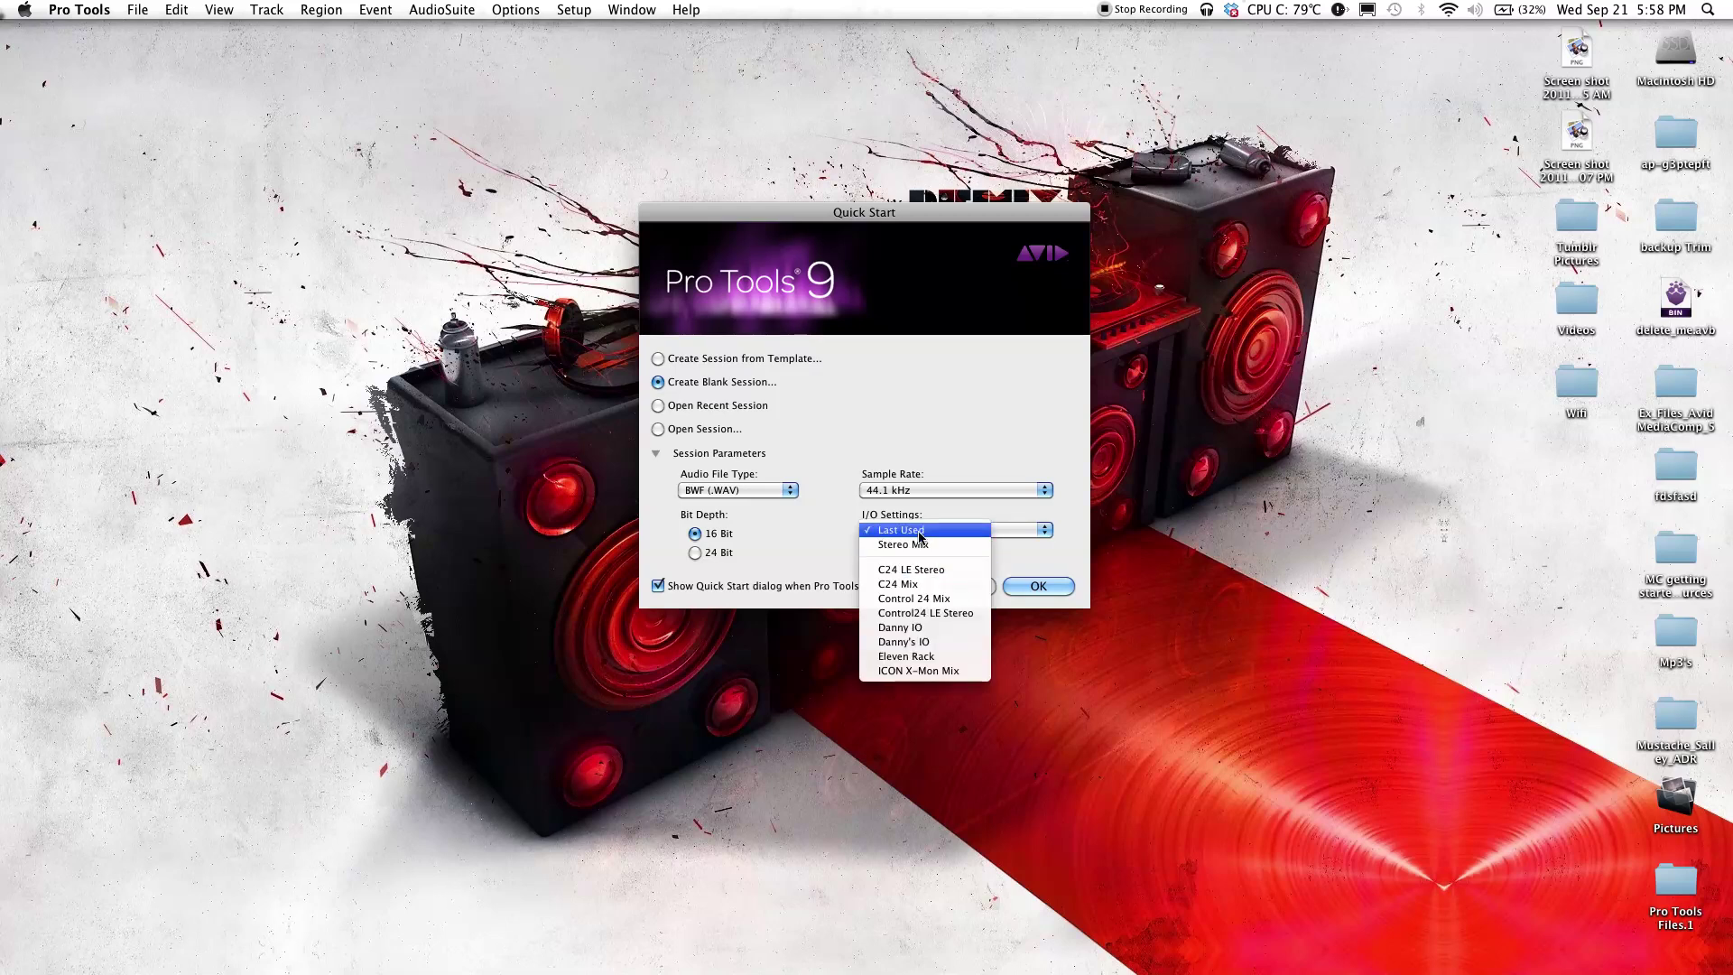
click(938, 545)
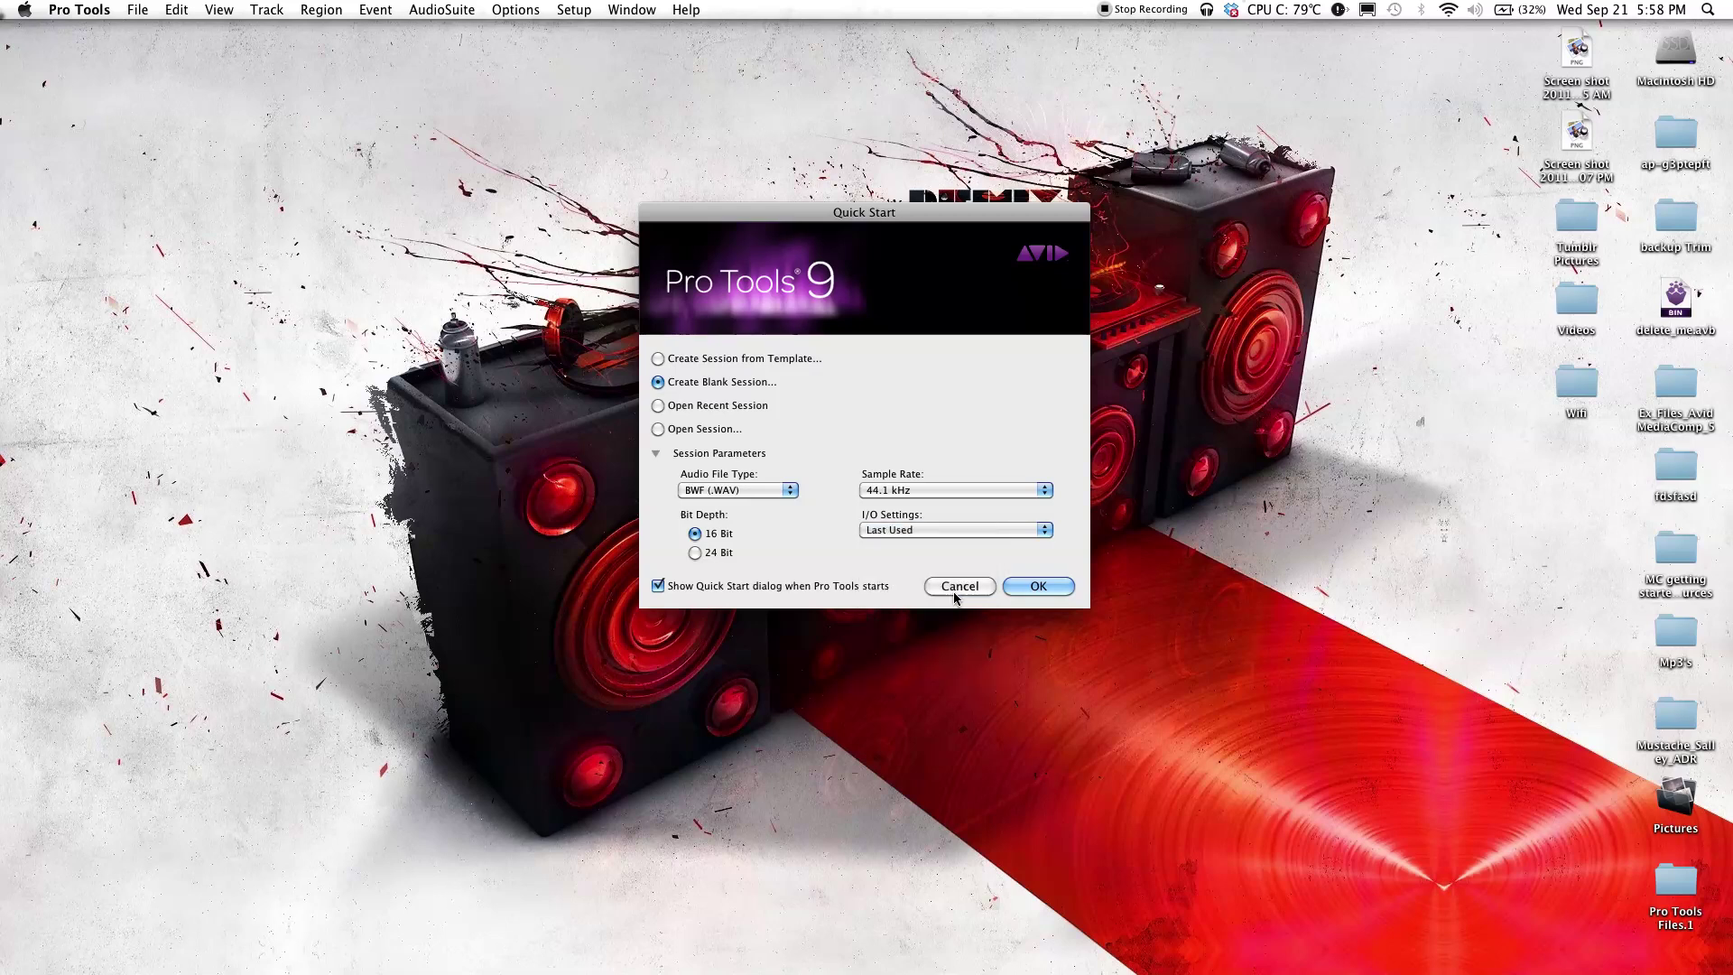
click(1029, 589)
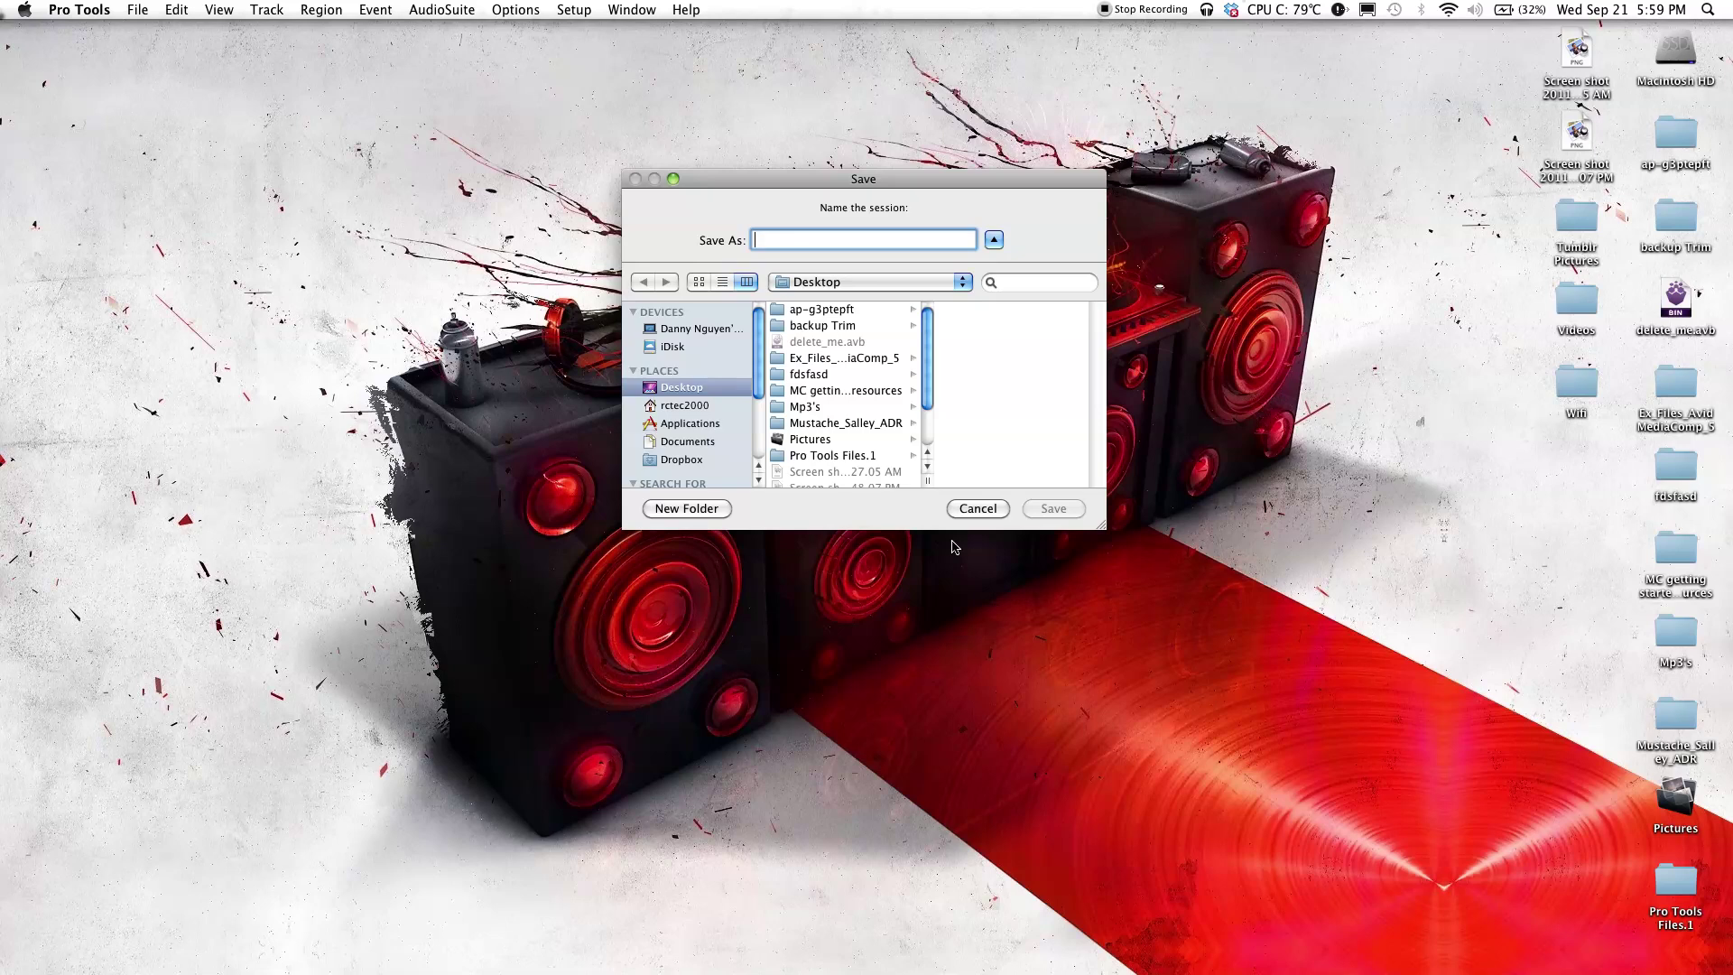
Save the new session as 'Protools session' on the Desktop
text(Protools session)
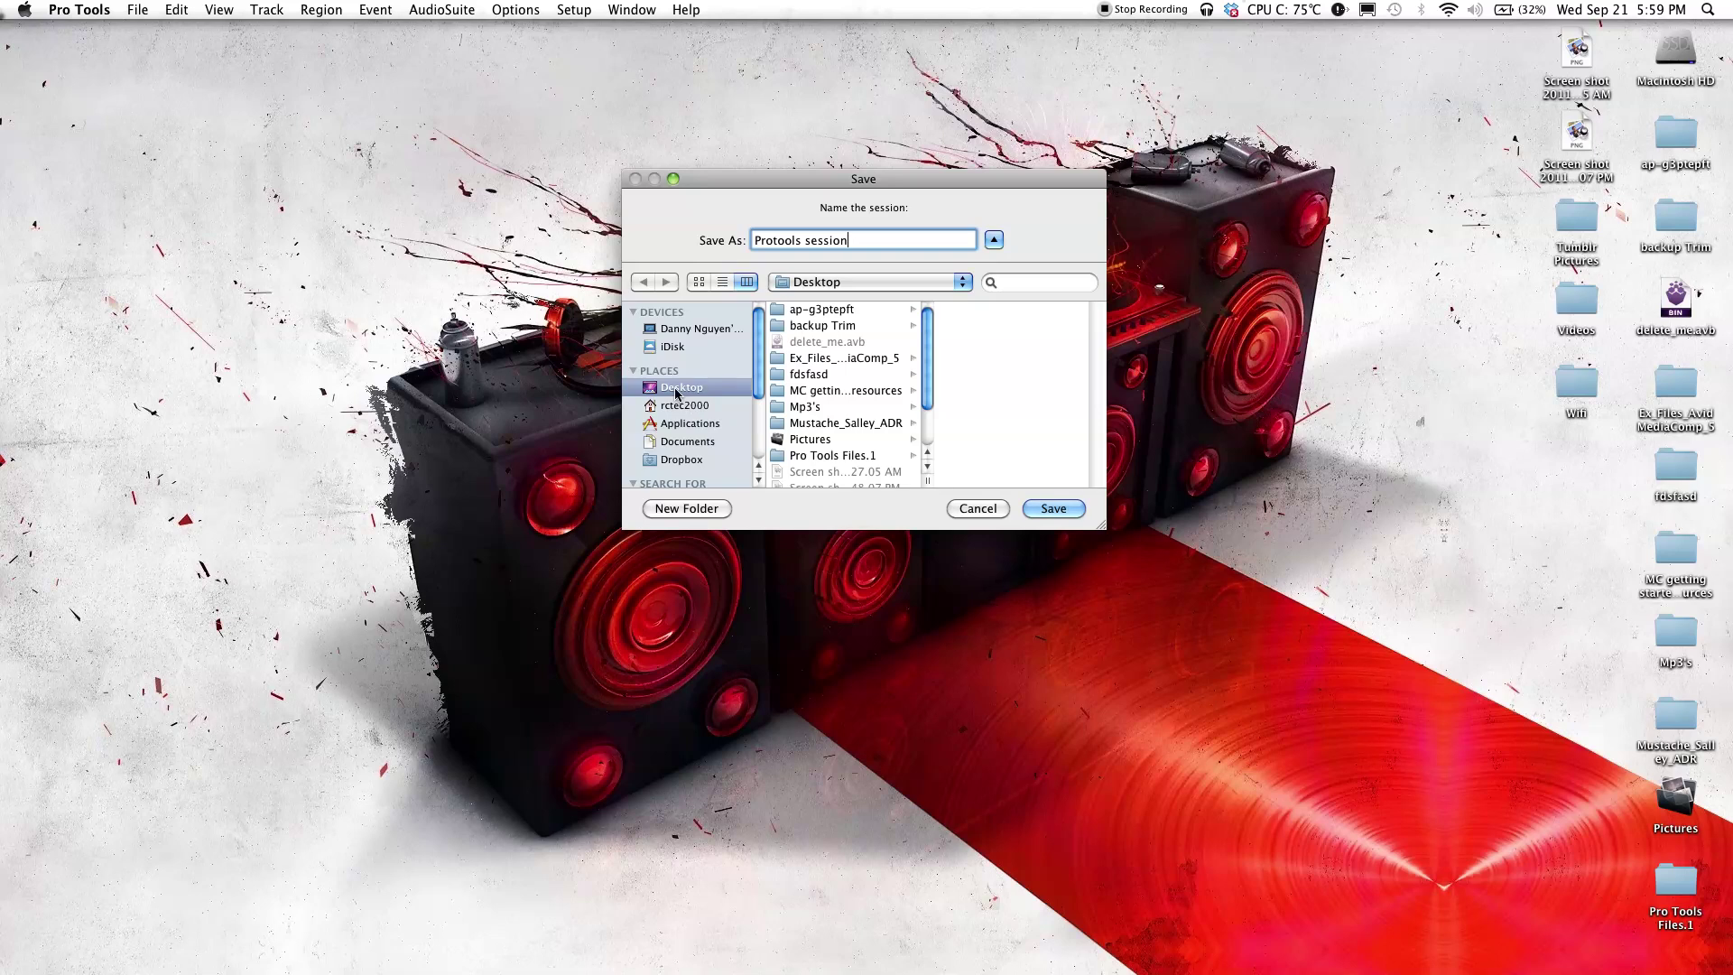
click(1052, 510)
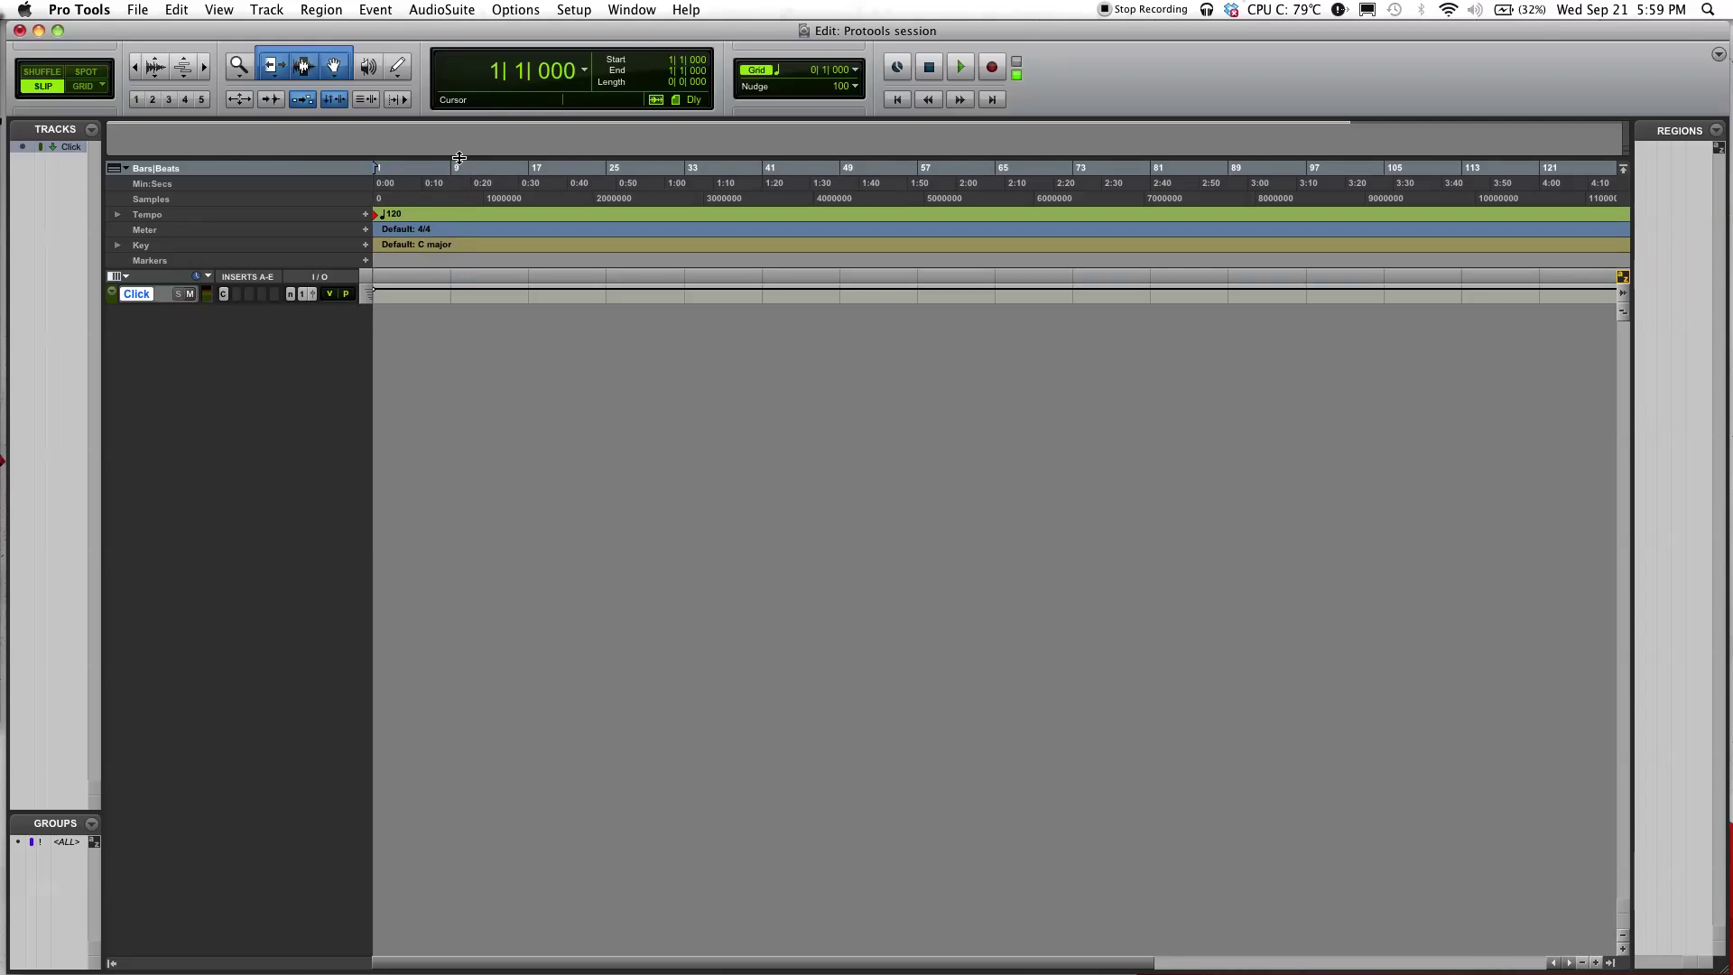
Add one Mono Audio Track with a Samples timebase through Track > New
click(266, 9)
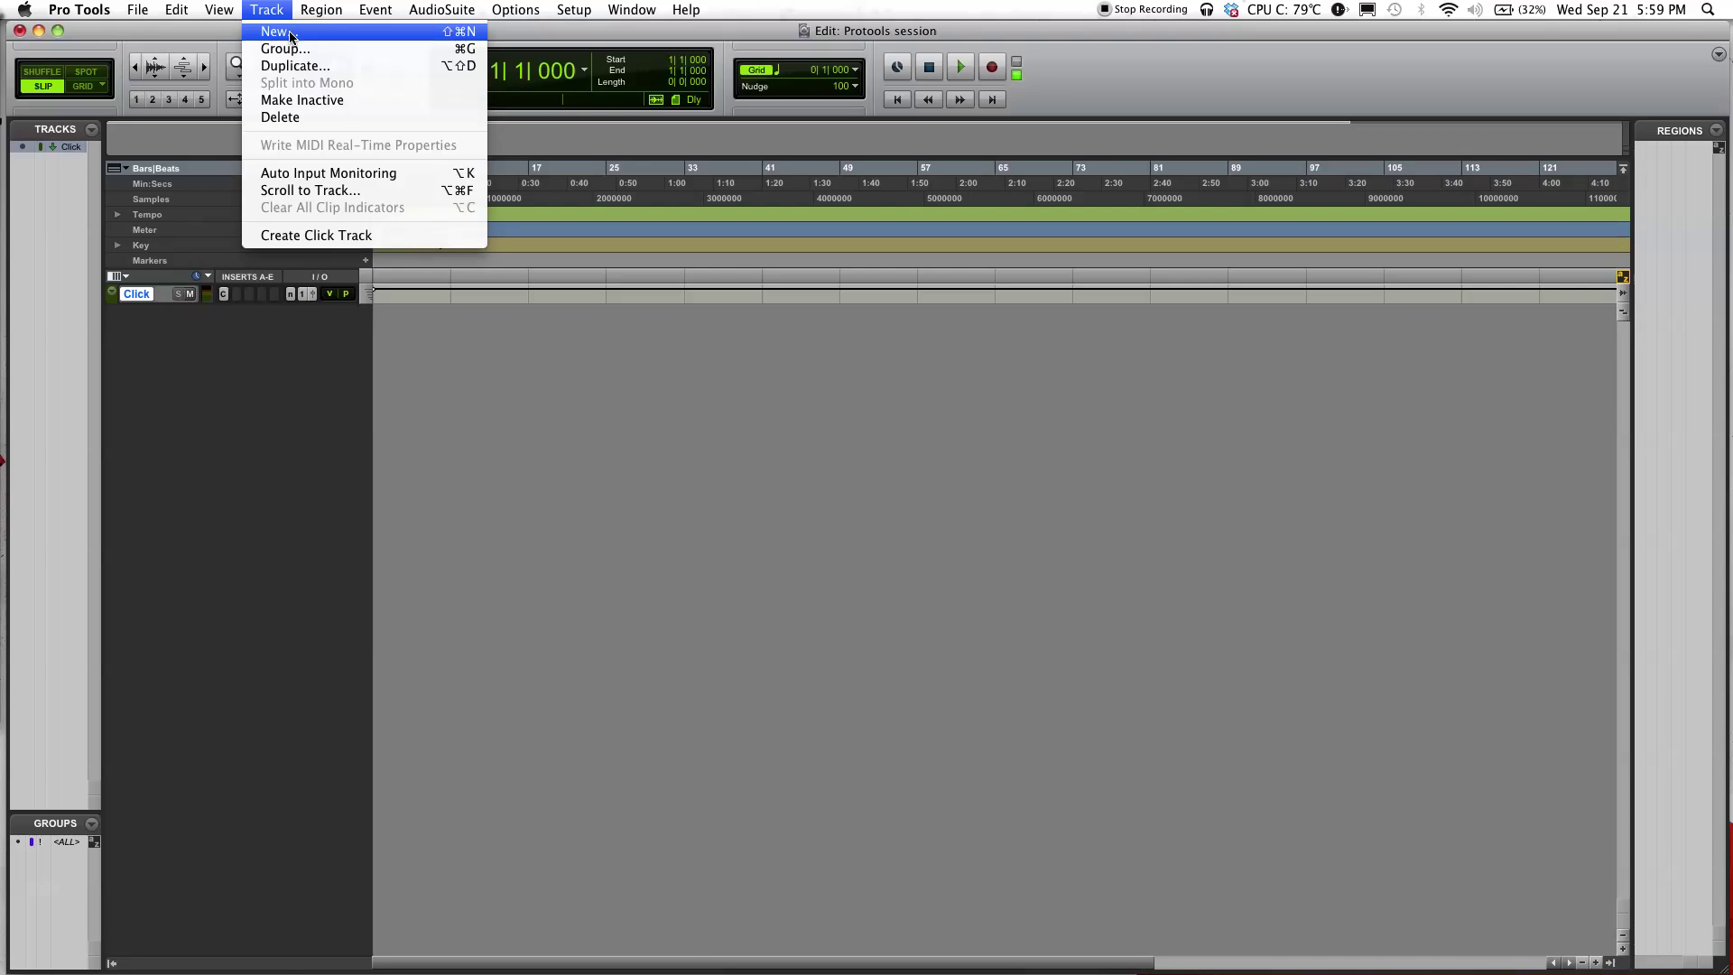
click(291, 35)
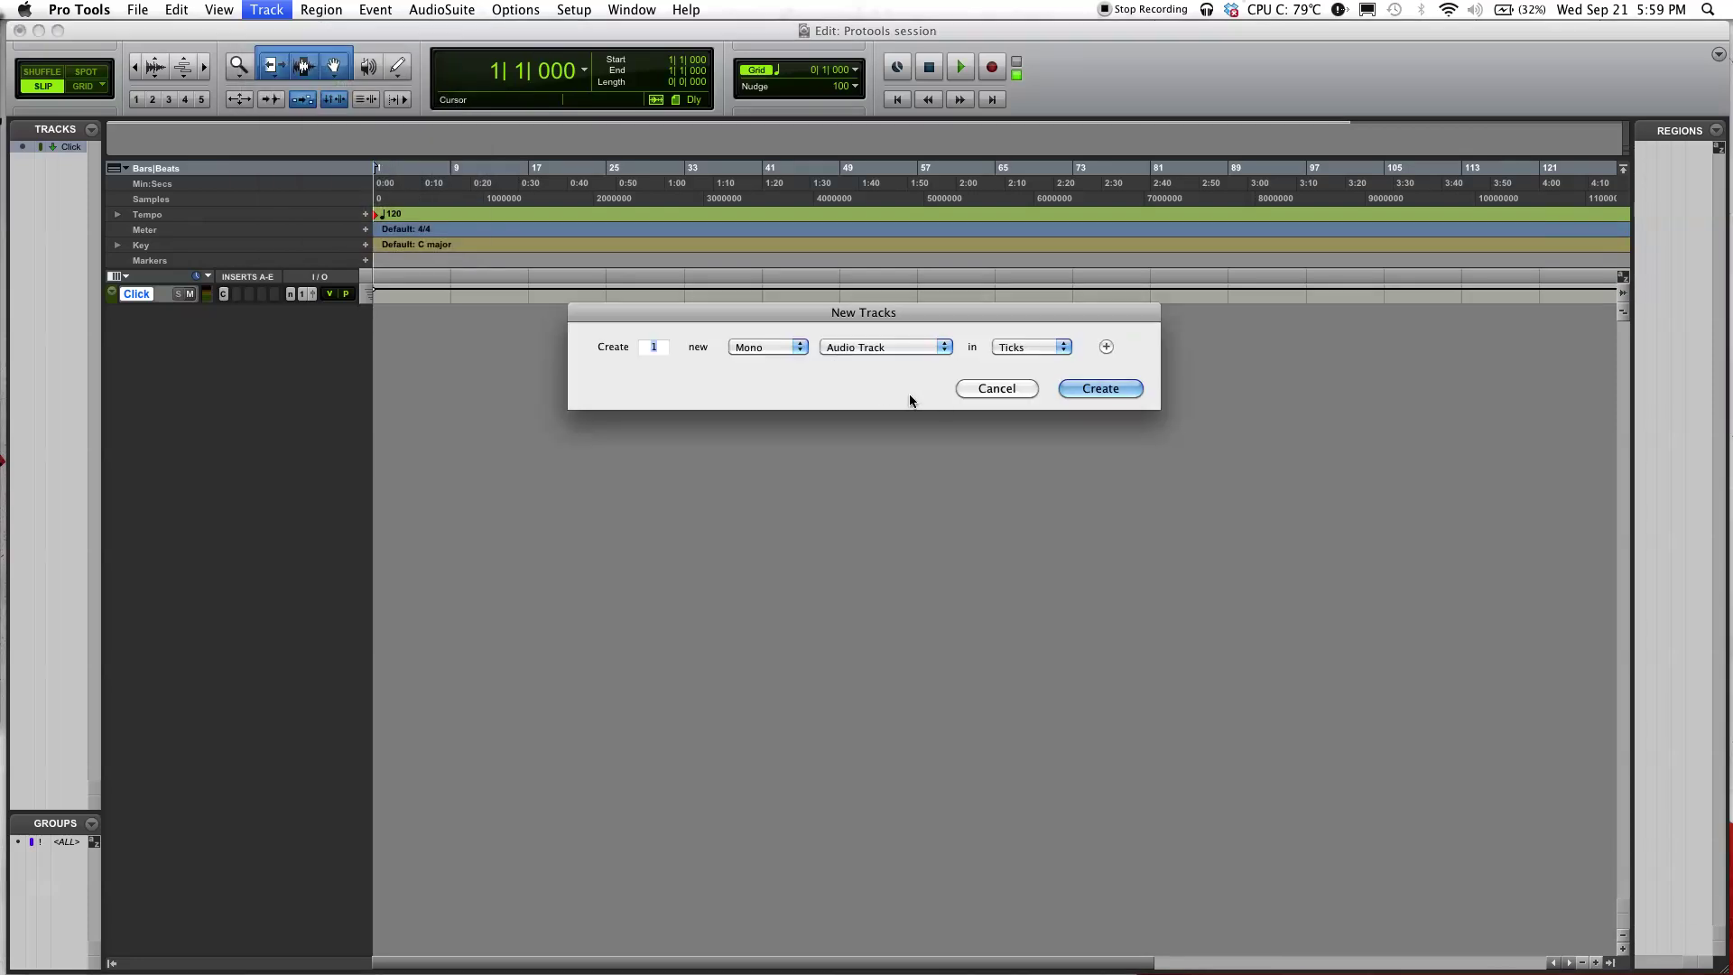
click(999, 395)
click(253, 10)
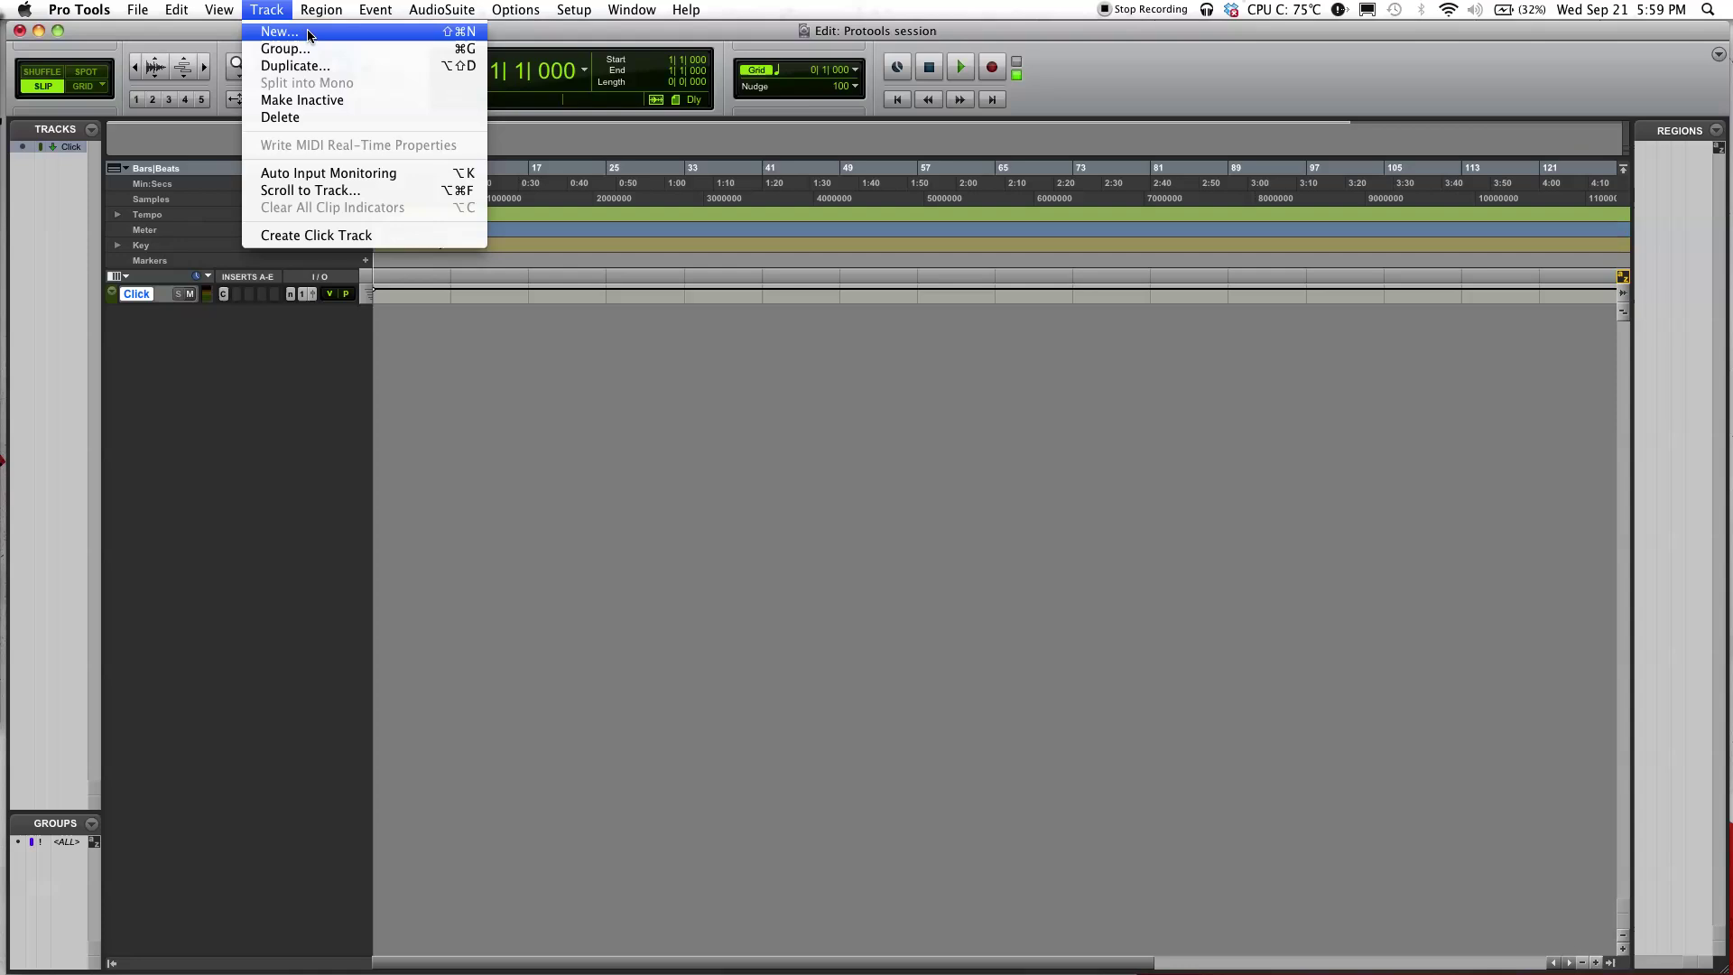
click(335, 40)
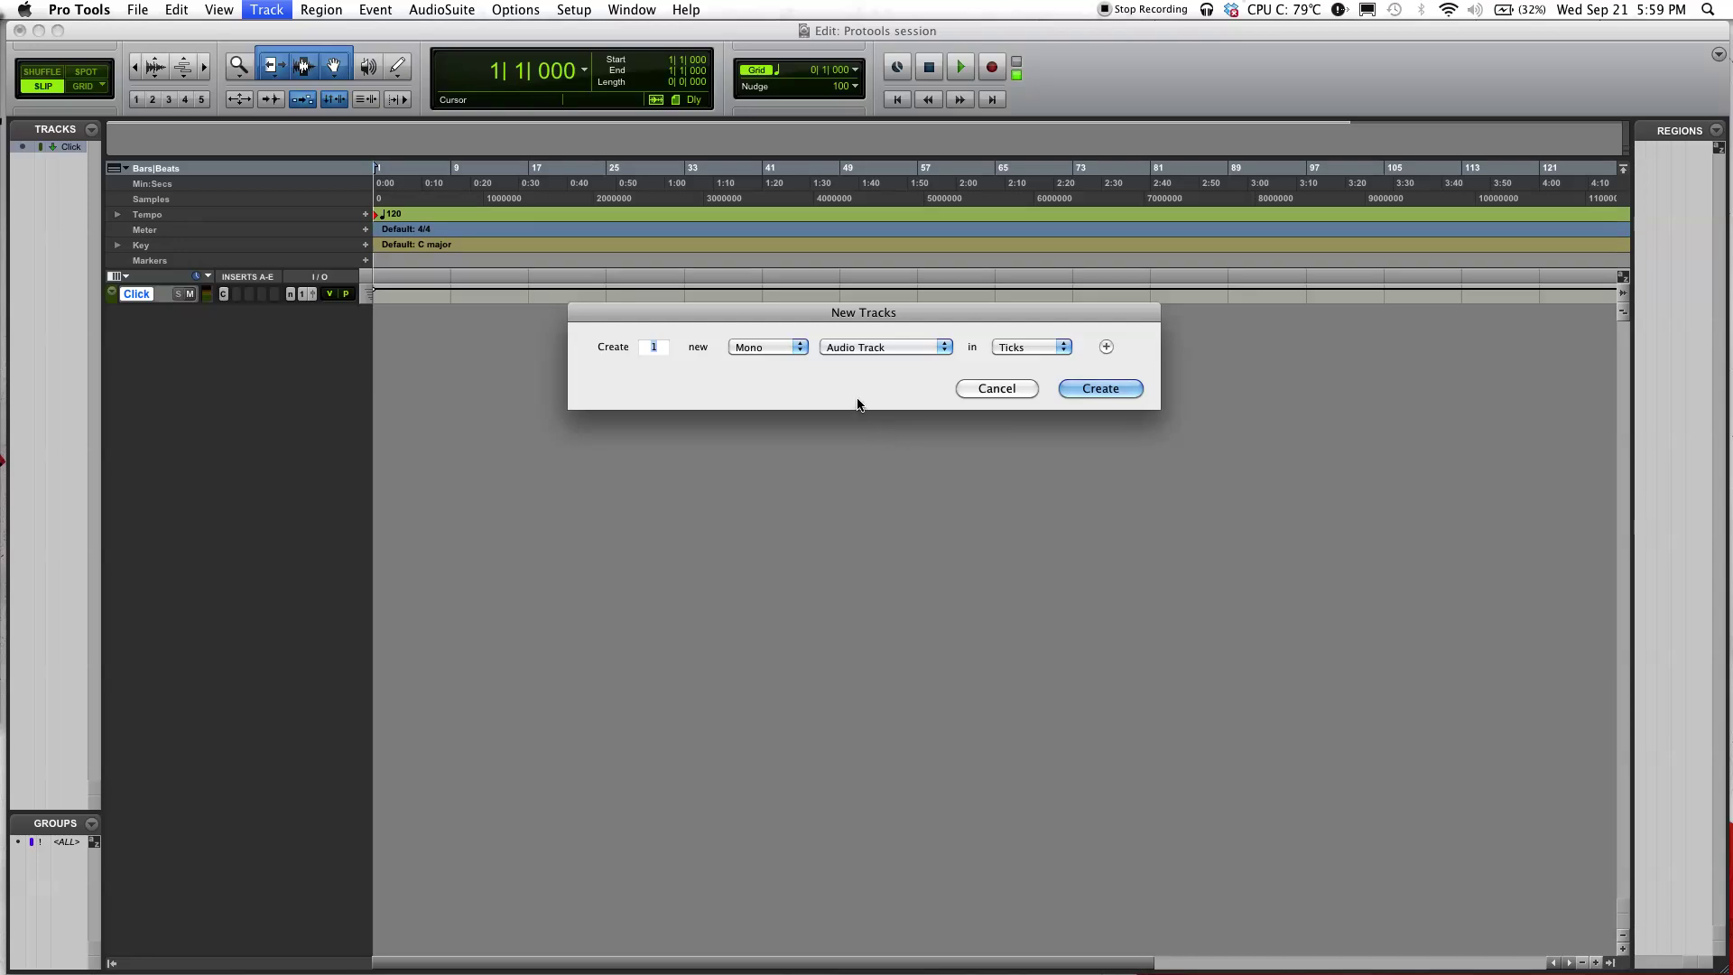
click(803, 349)
click(788, 349)
click(871, 347)
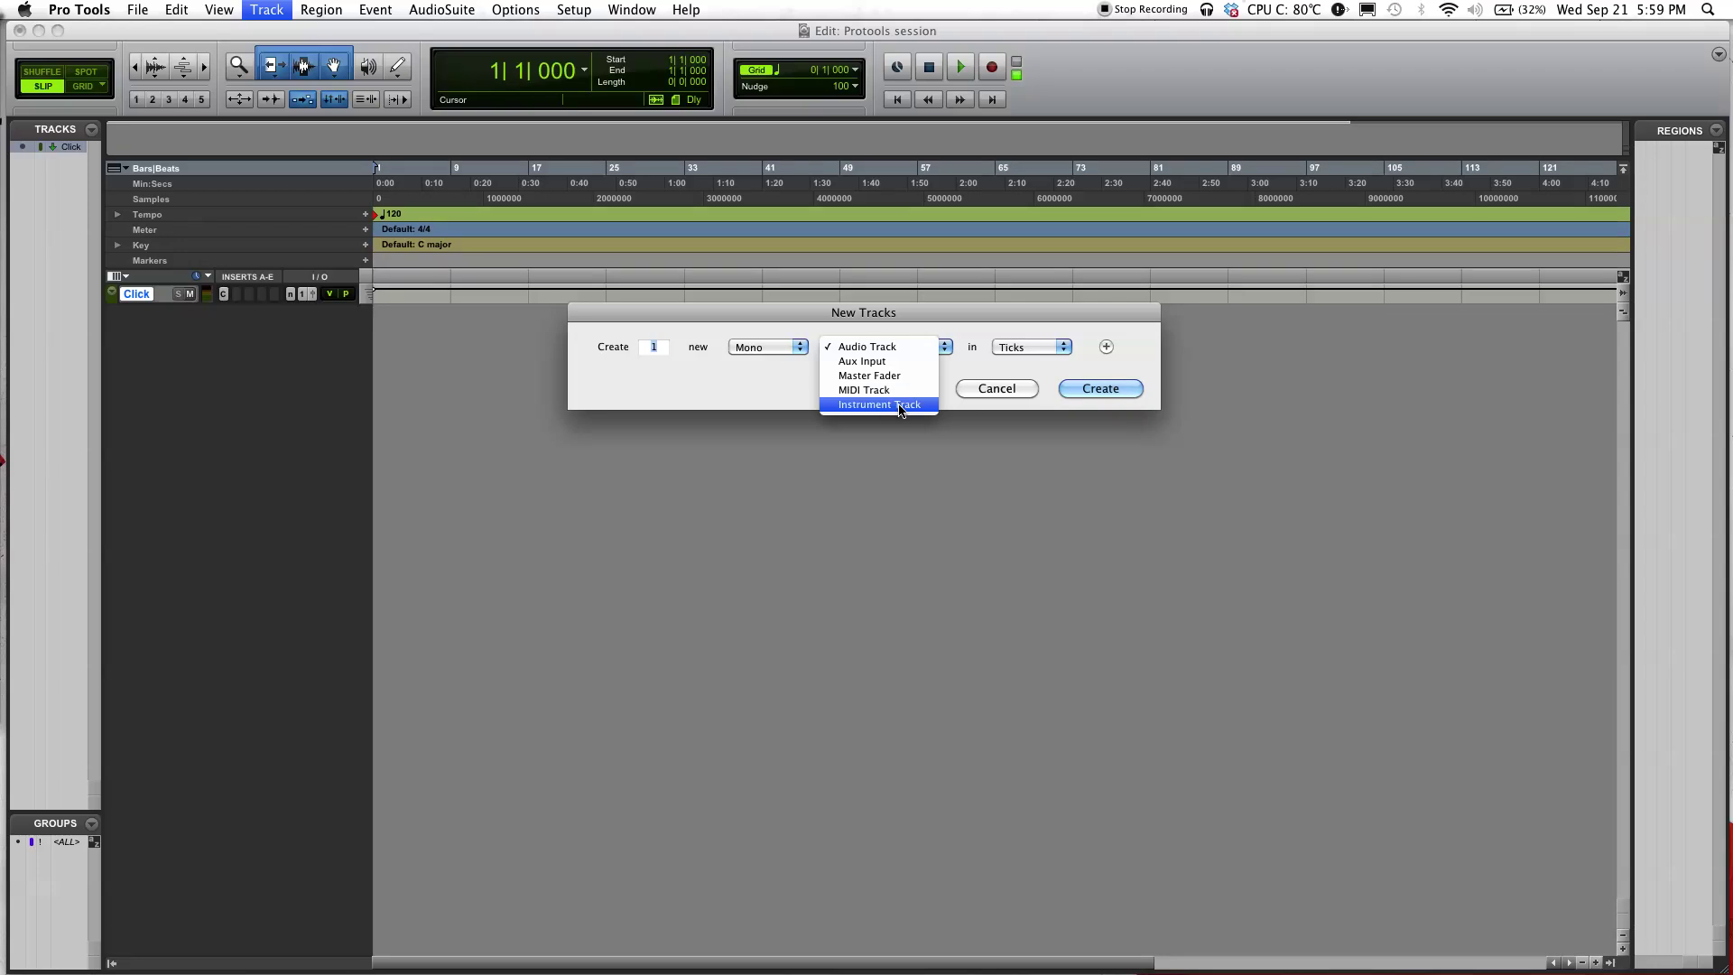
click(880, 351)
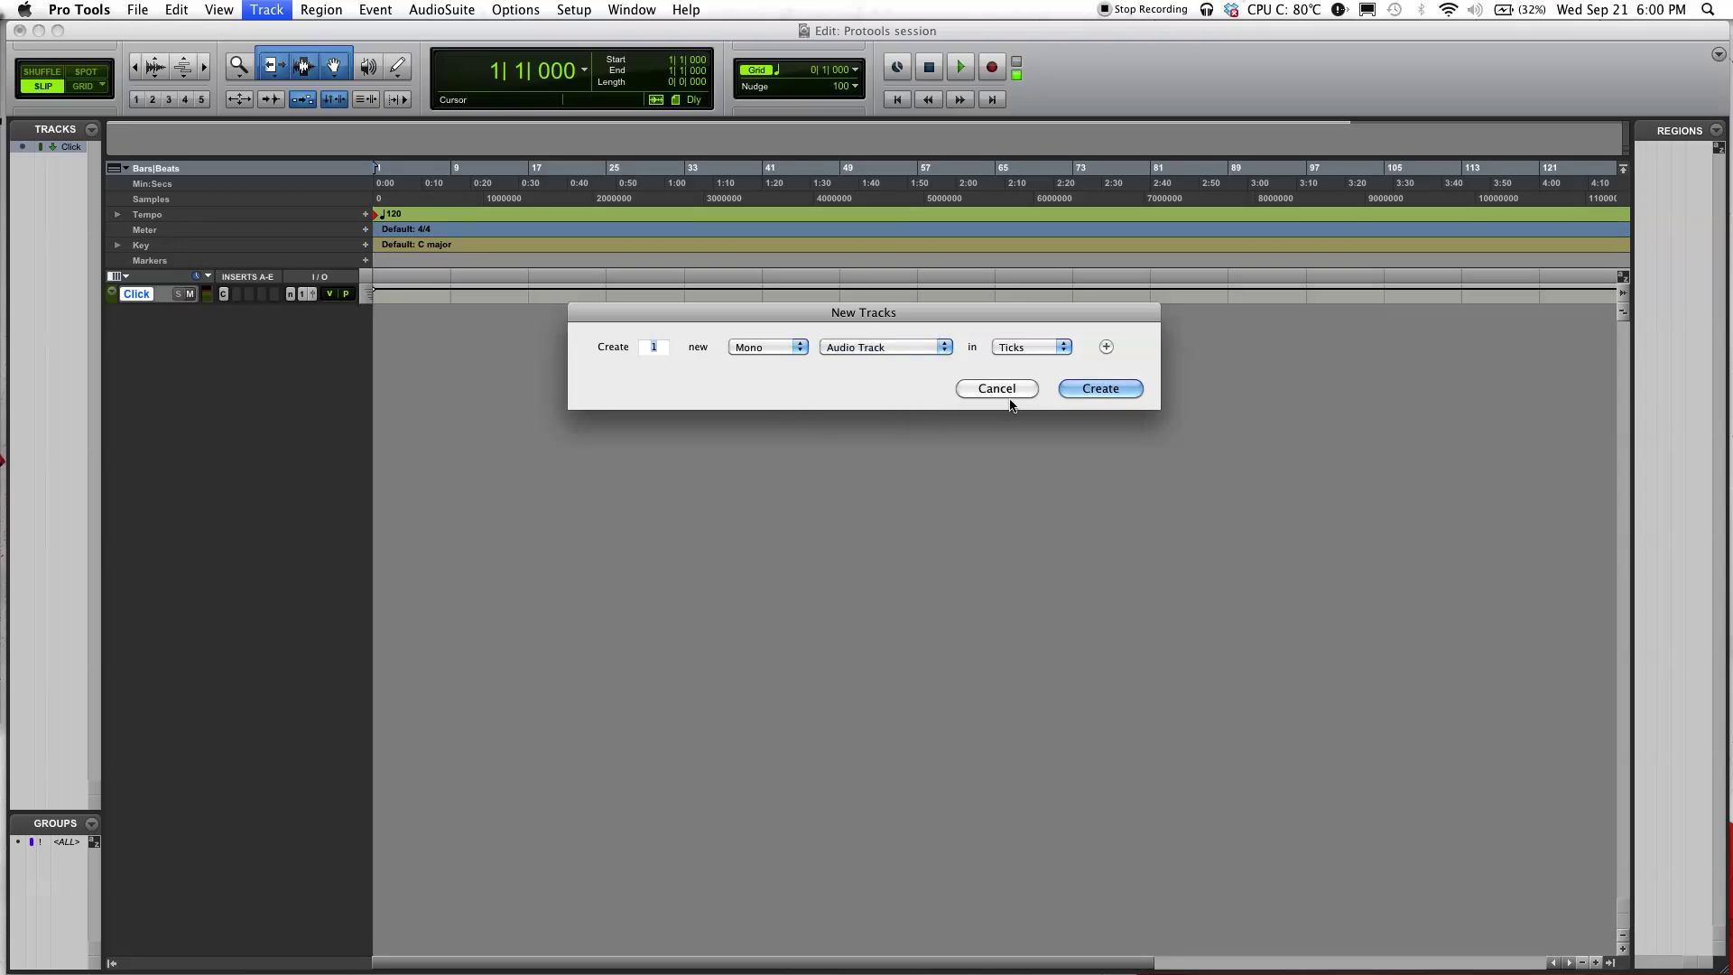
click(1024, 348)
click(1030, 333)
click(1108, 394)
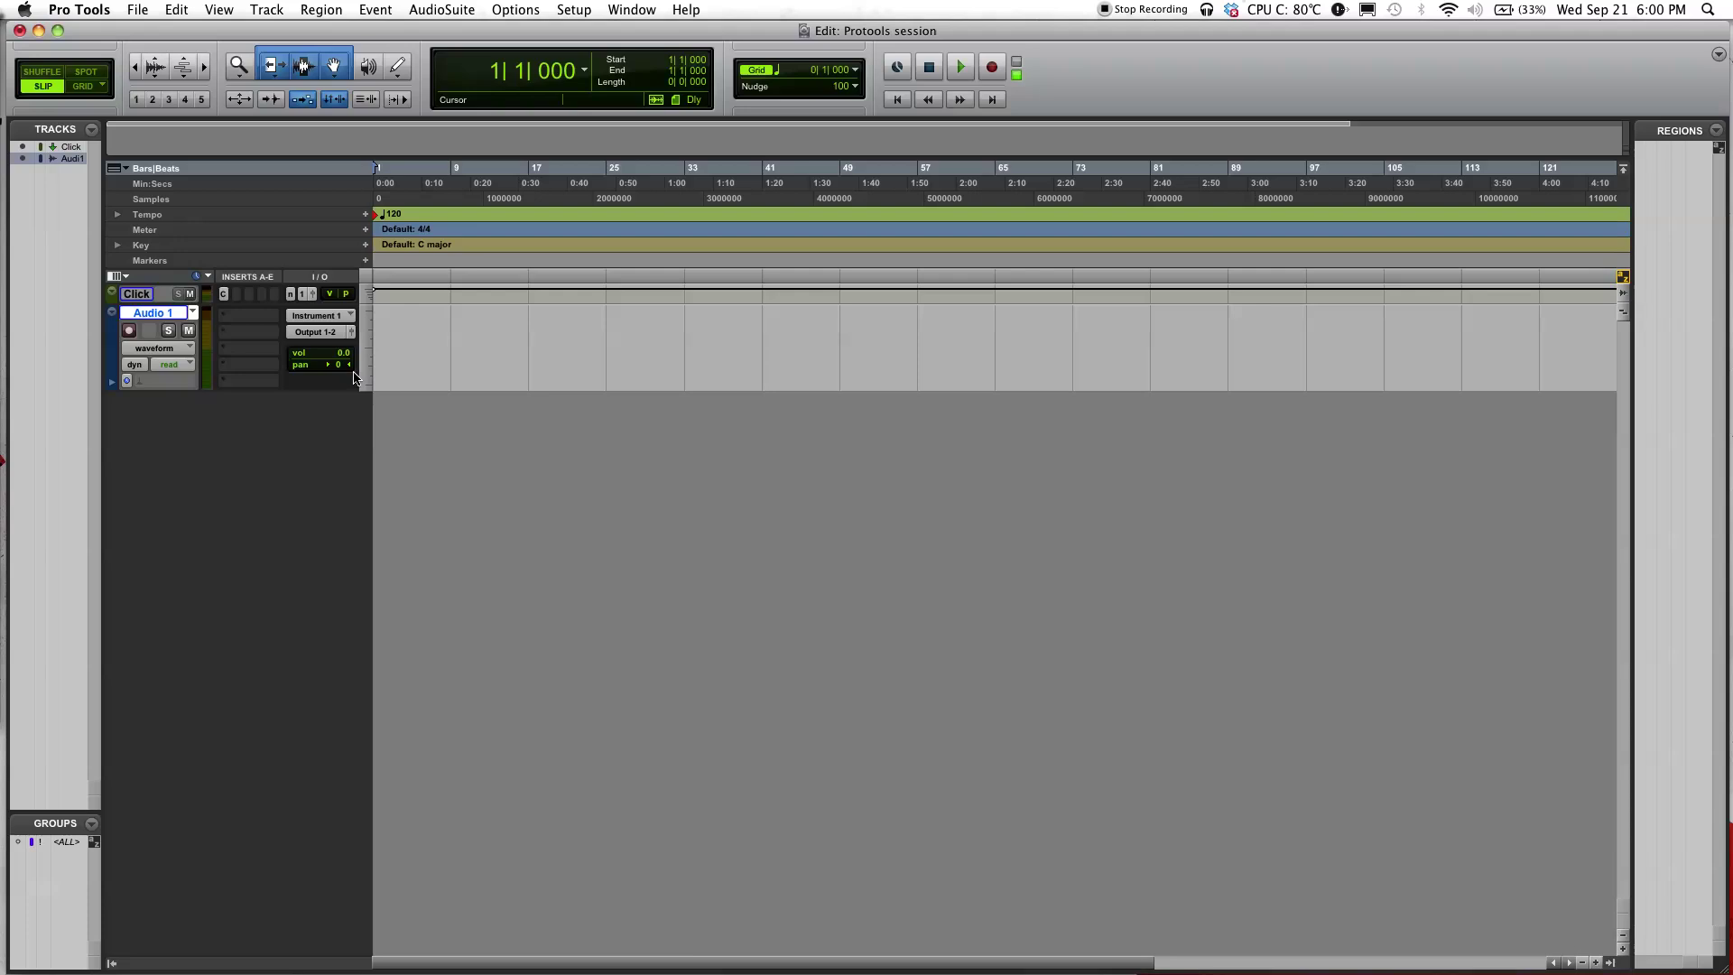
Rename the Audio 1 track to 'New track'
double_click(152, 313)
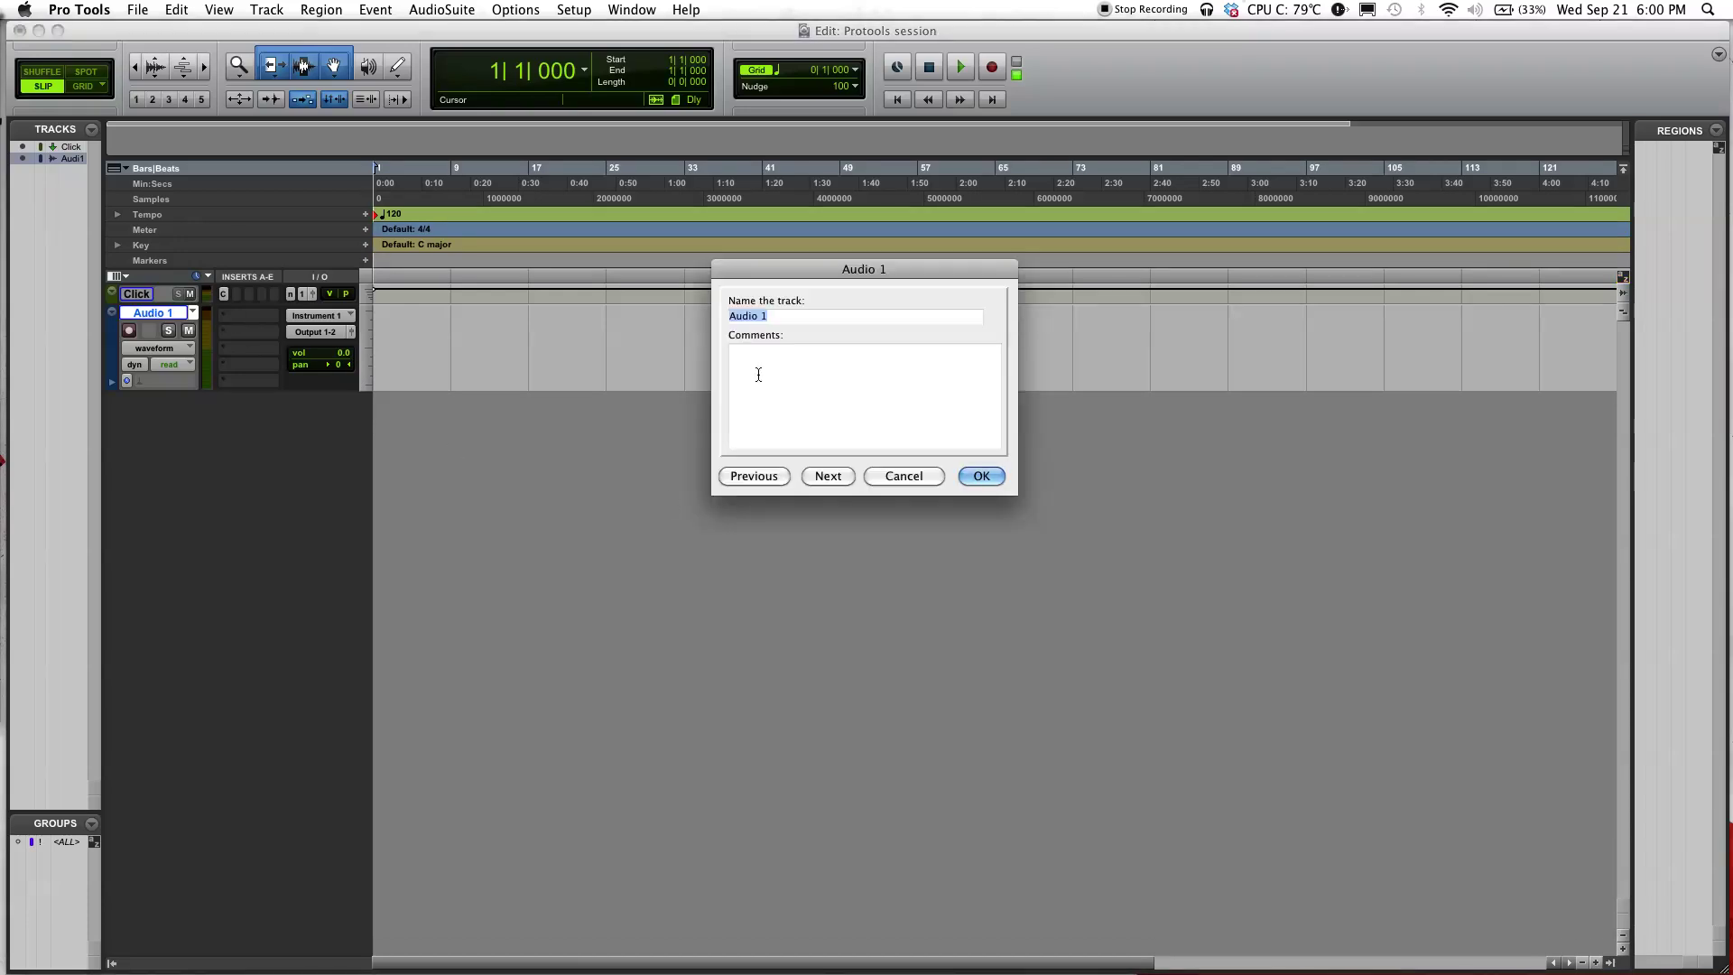
text(n)
key(BackSpace)
text(New track)
key(Return)
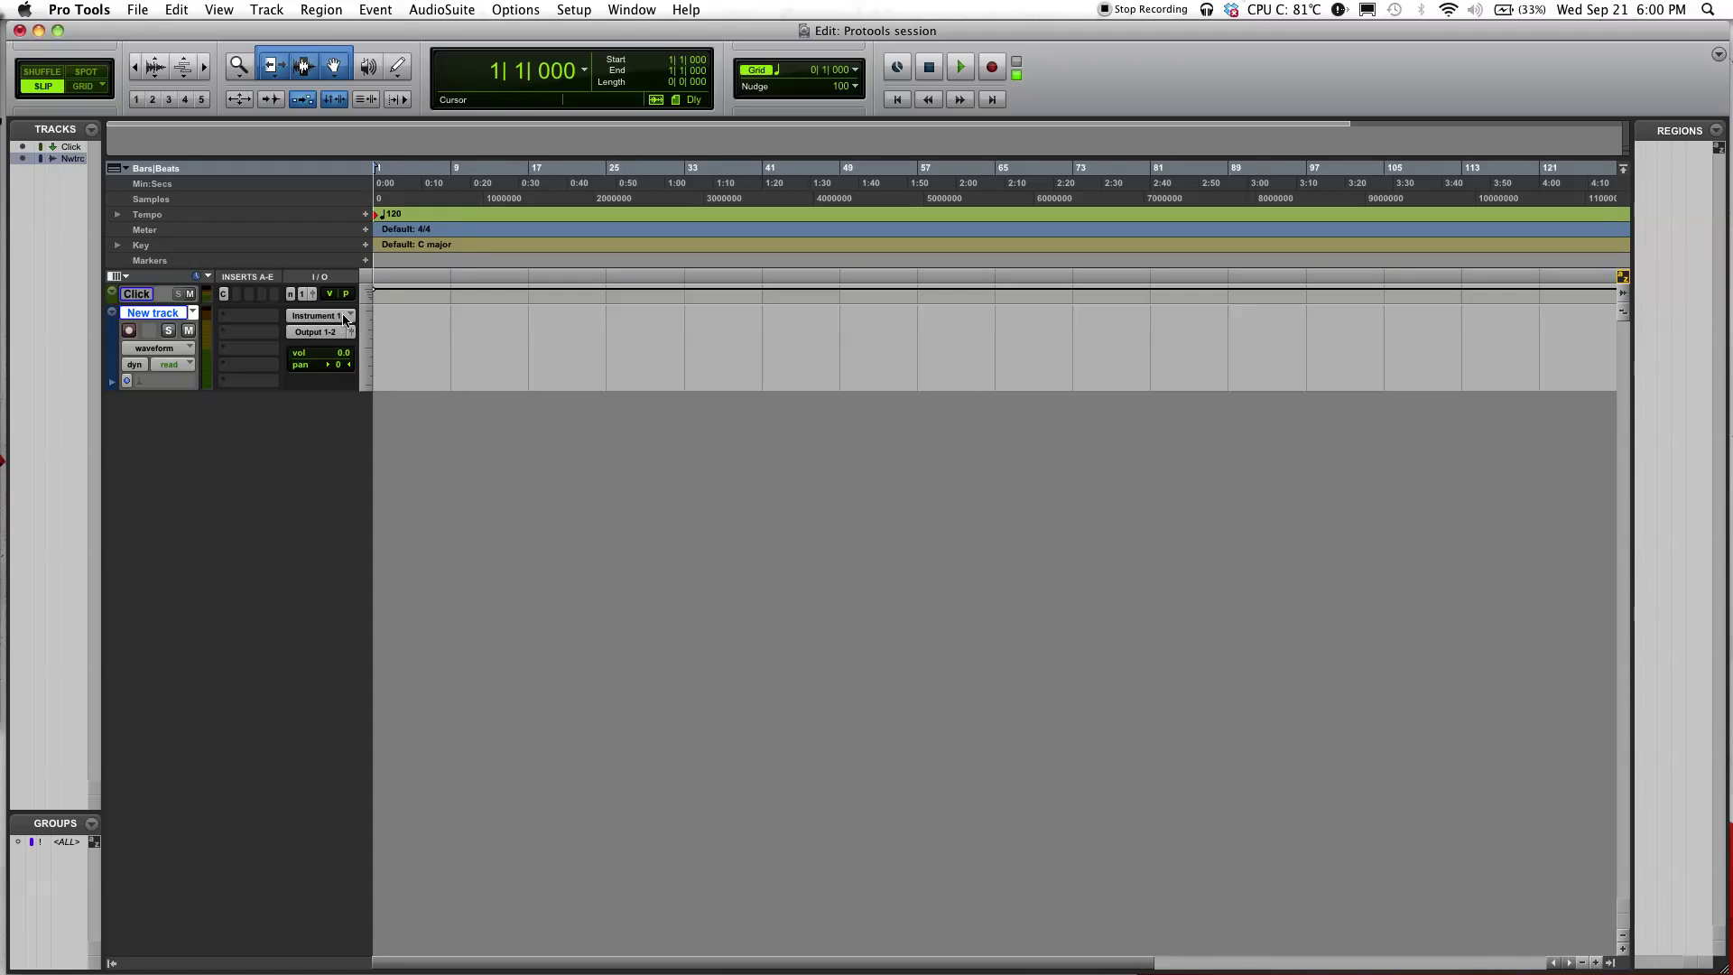
Route the track's input to Input 7 and keep its output on Output 1-2
click(344, 319)
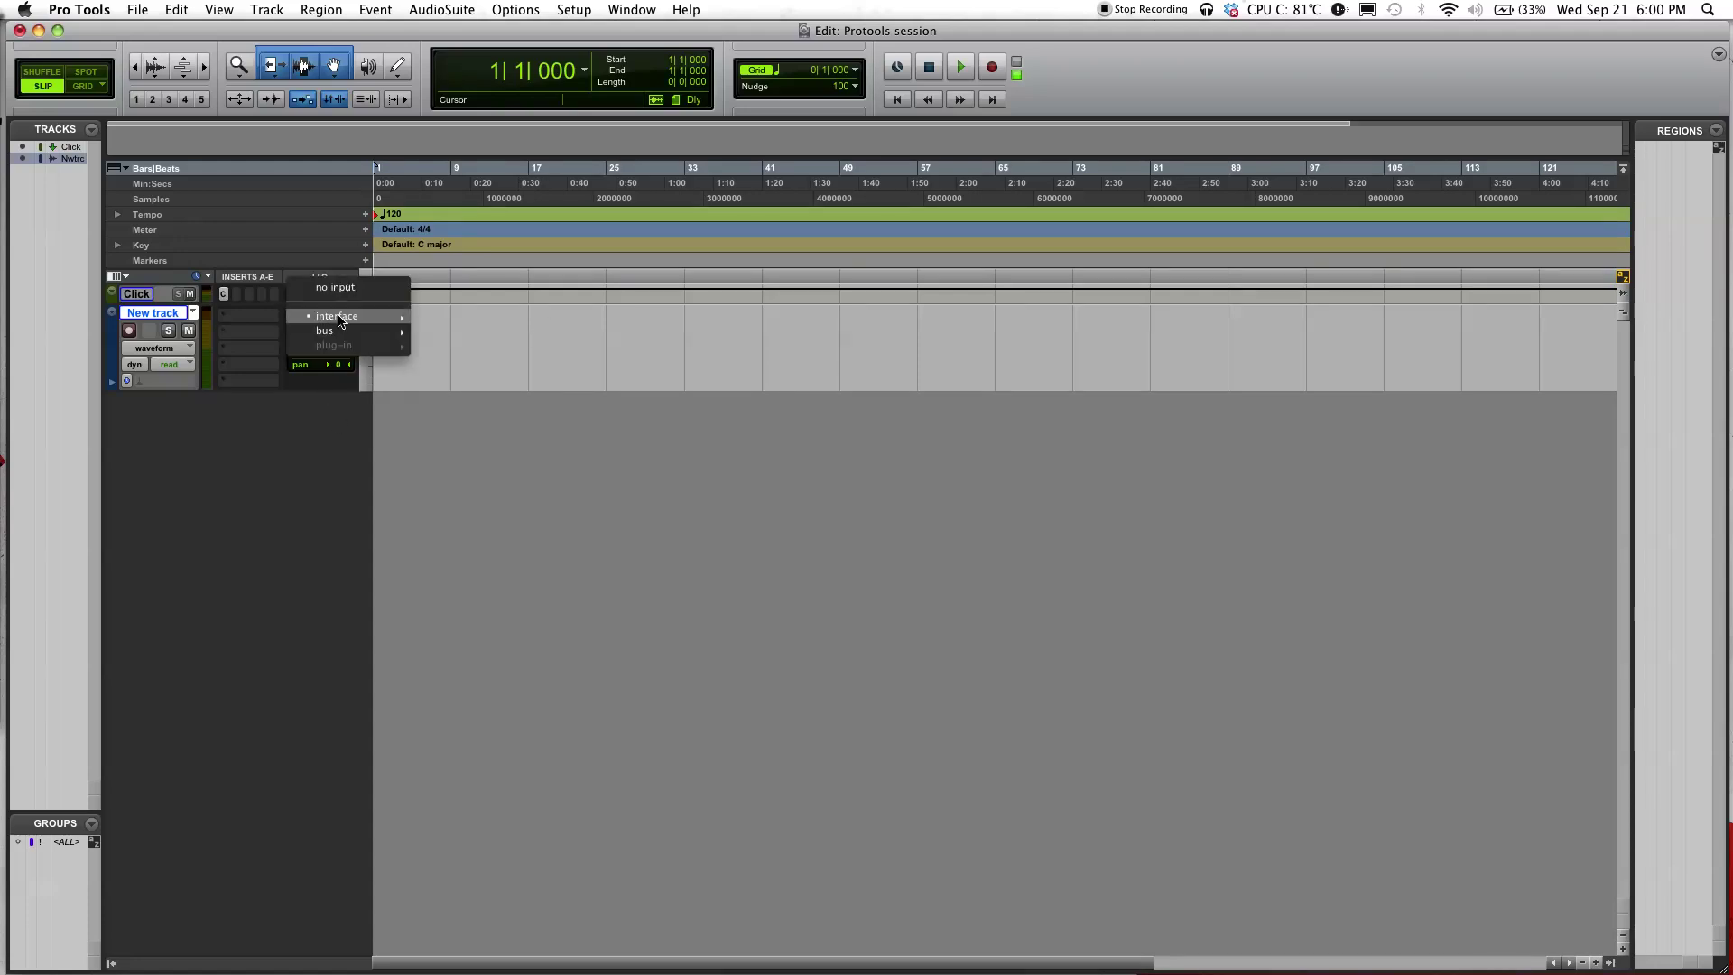
mouse_move(340, 320)
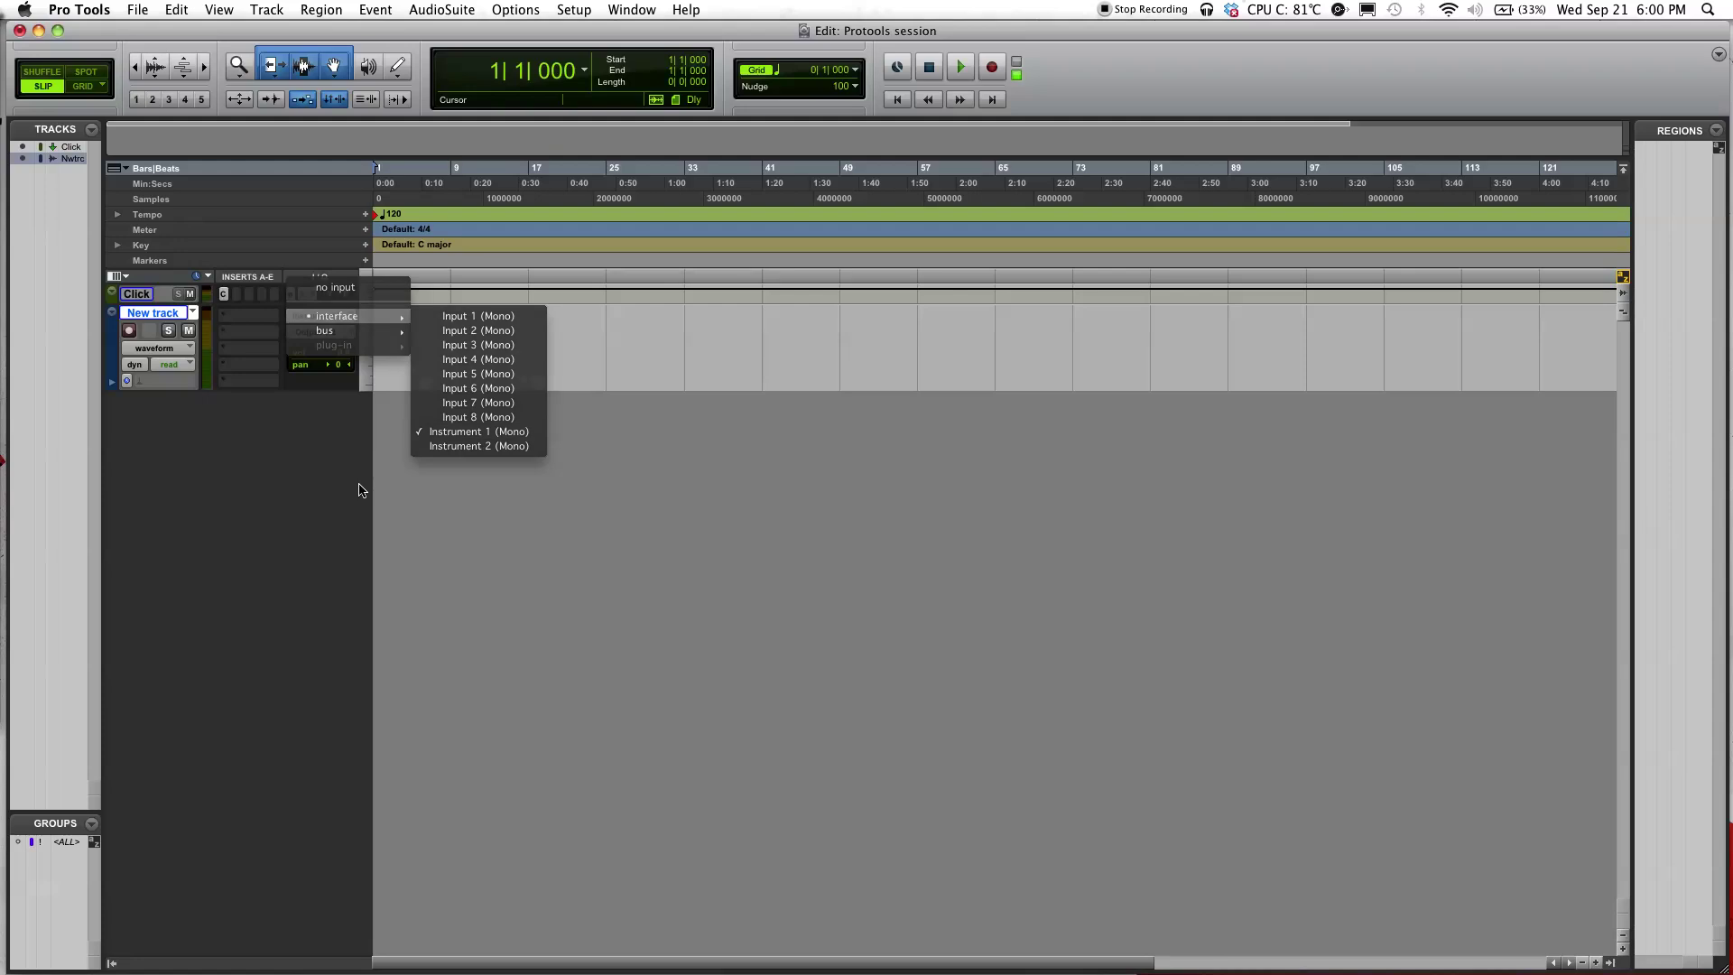
click(359, 490)
click(336, 293)
mouse_move(404, 332)
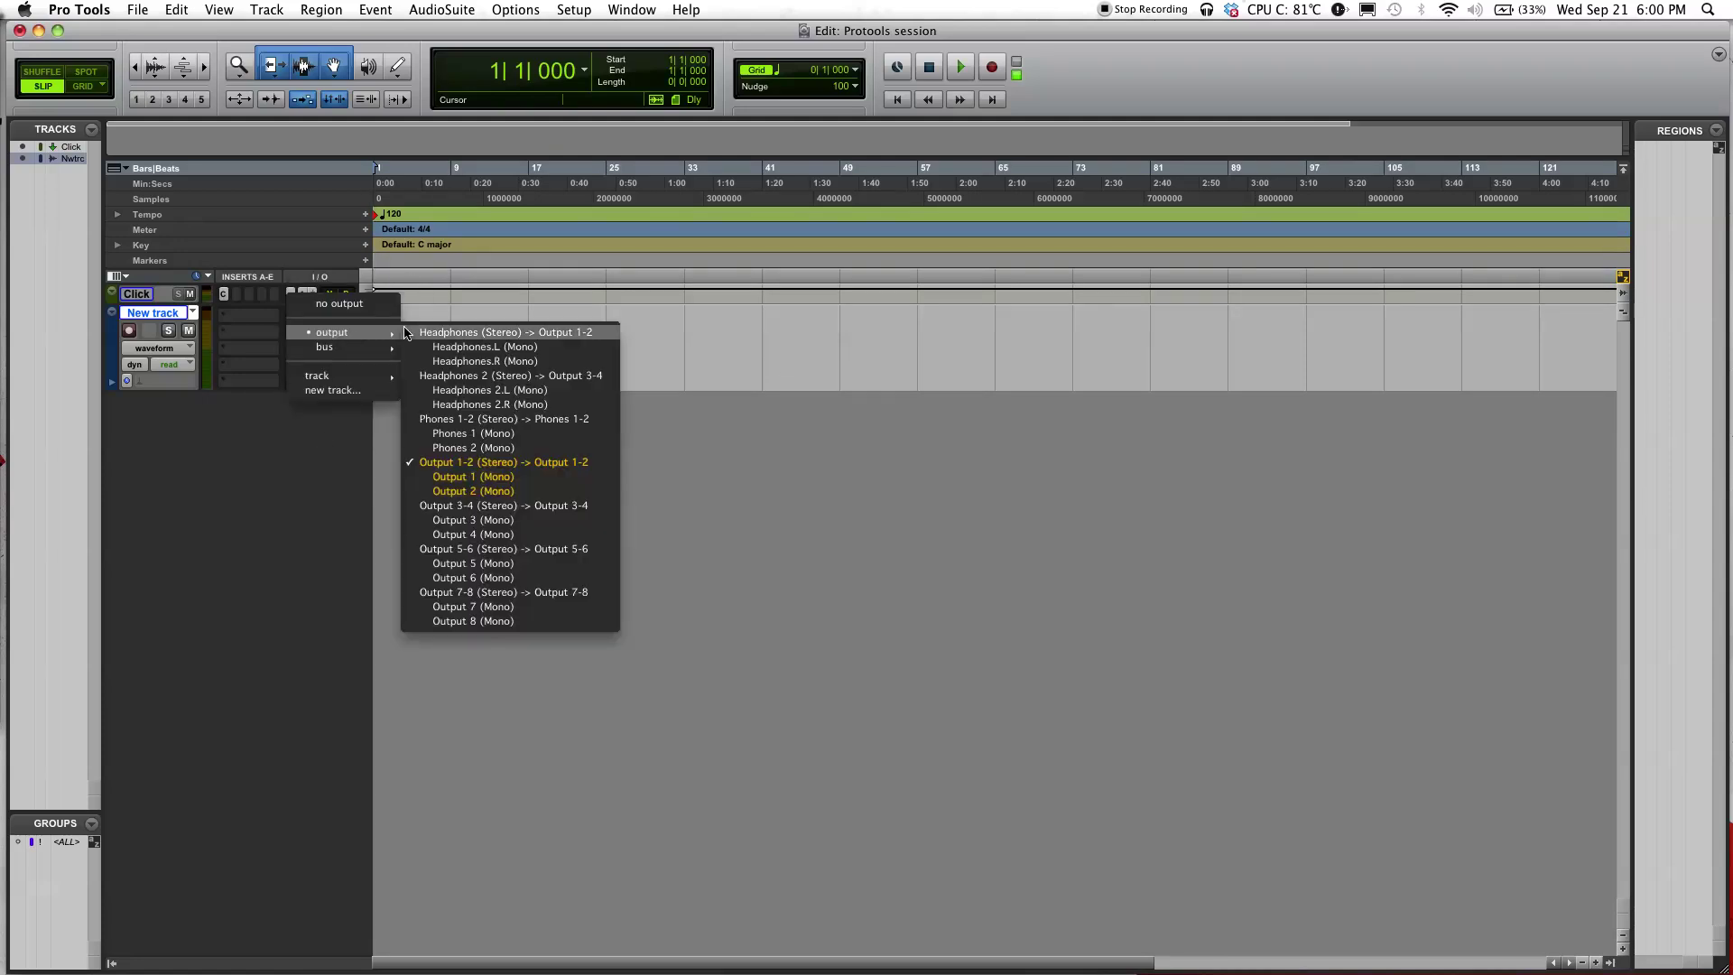
click(301, 549)
click(323, 316)
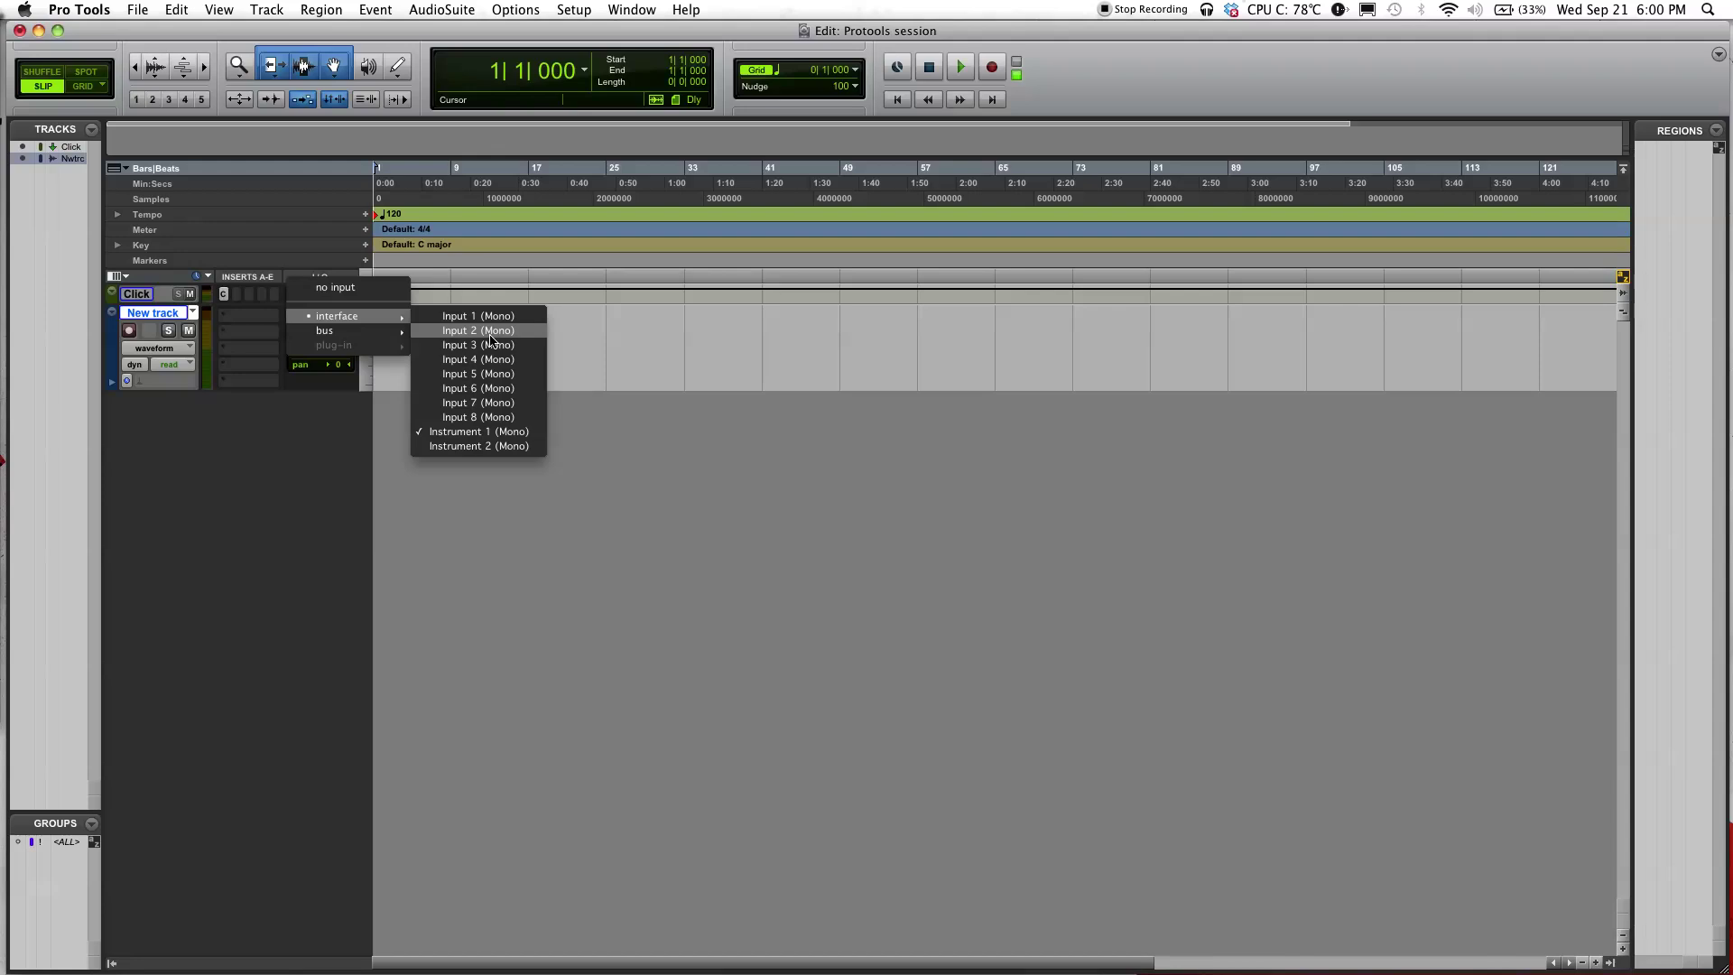
click(475, 404)
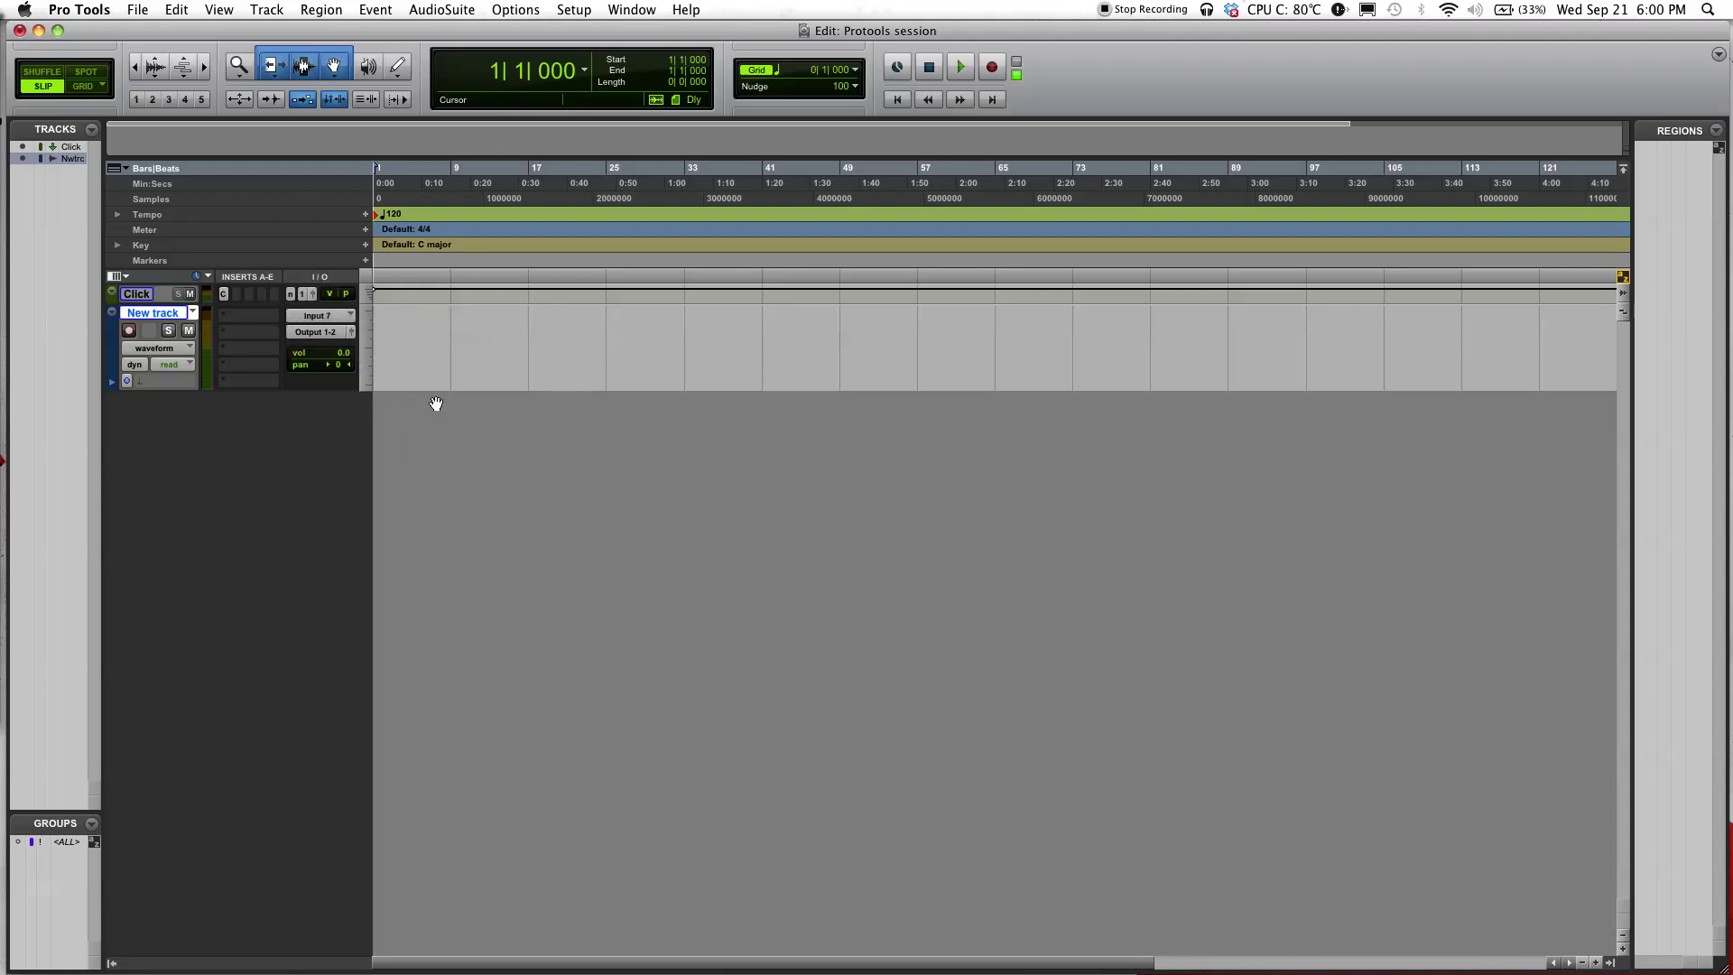
click(318, 331)
mouse_move(332, 332)
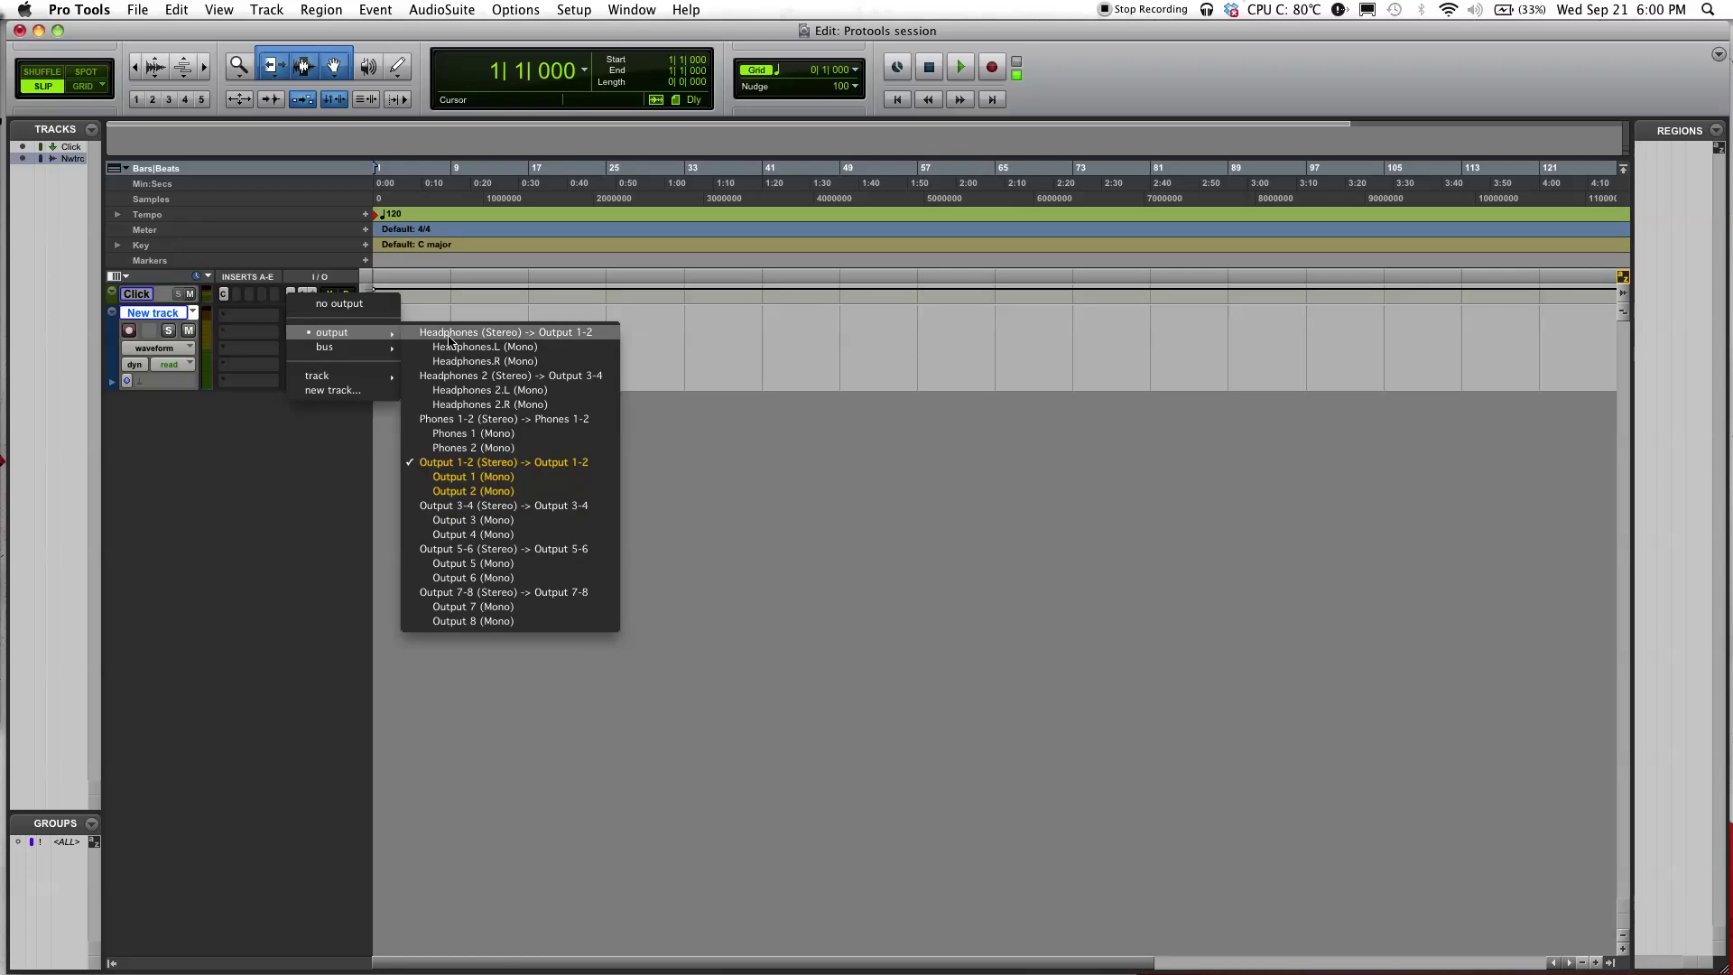
click(453, 463)
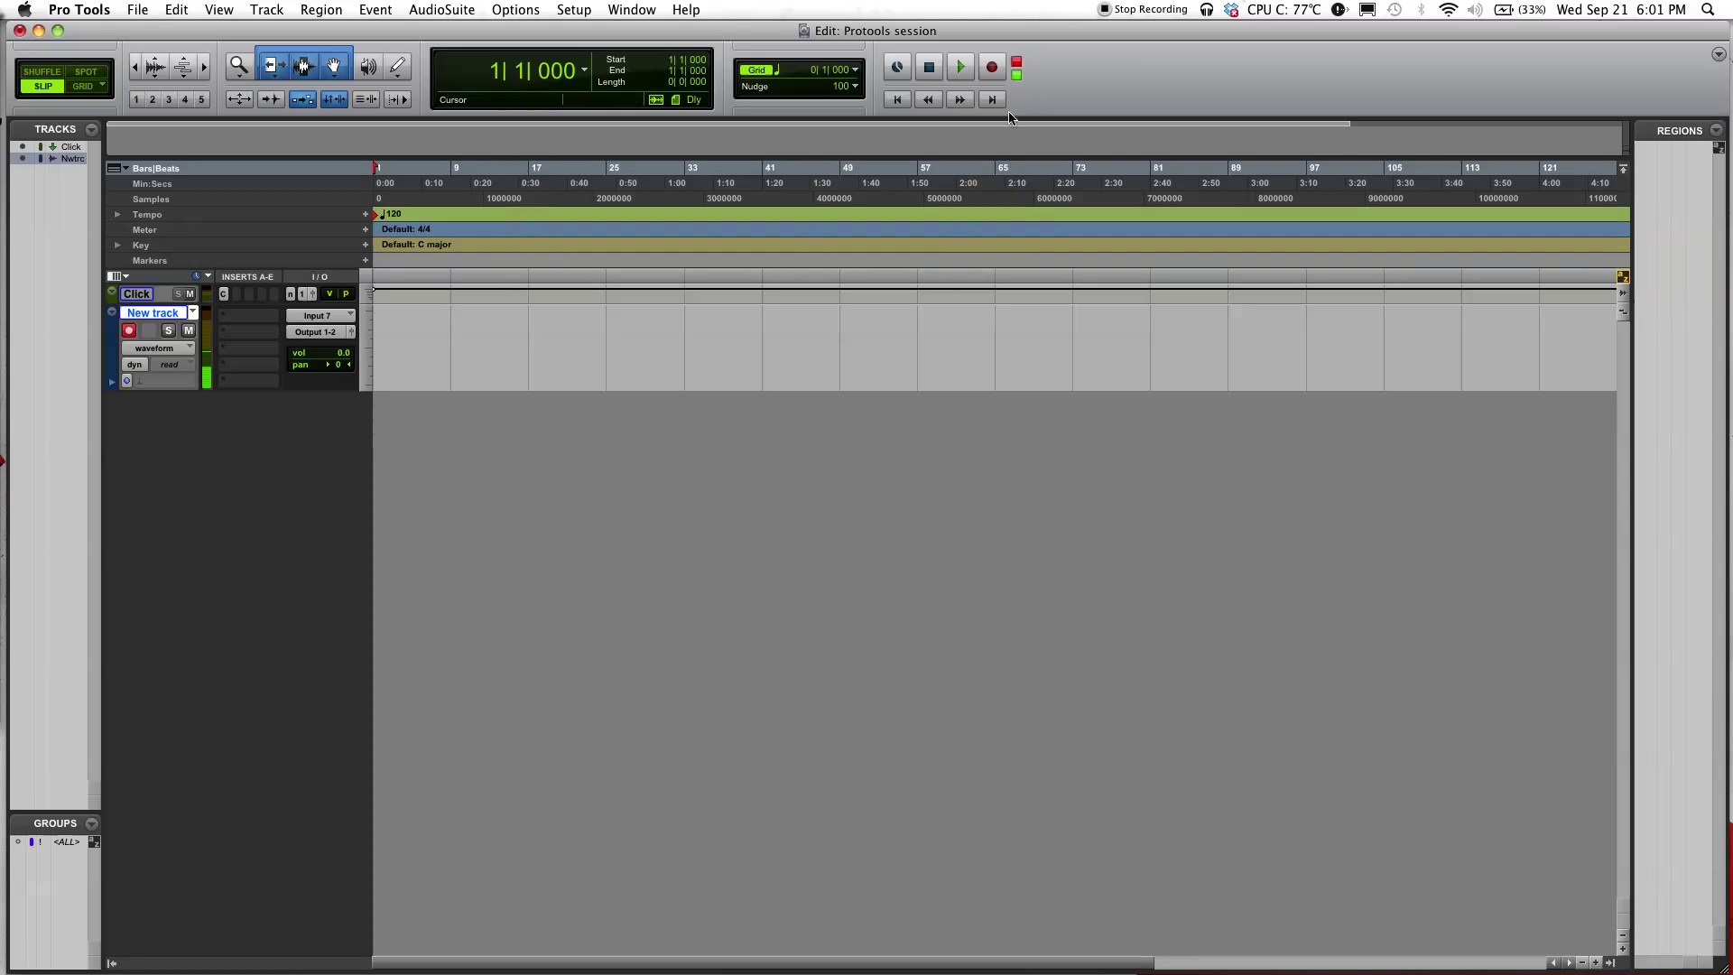
Record a short take onto New track, creating the clip New track_01, then stop
click(992, 65)
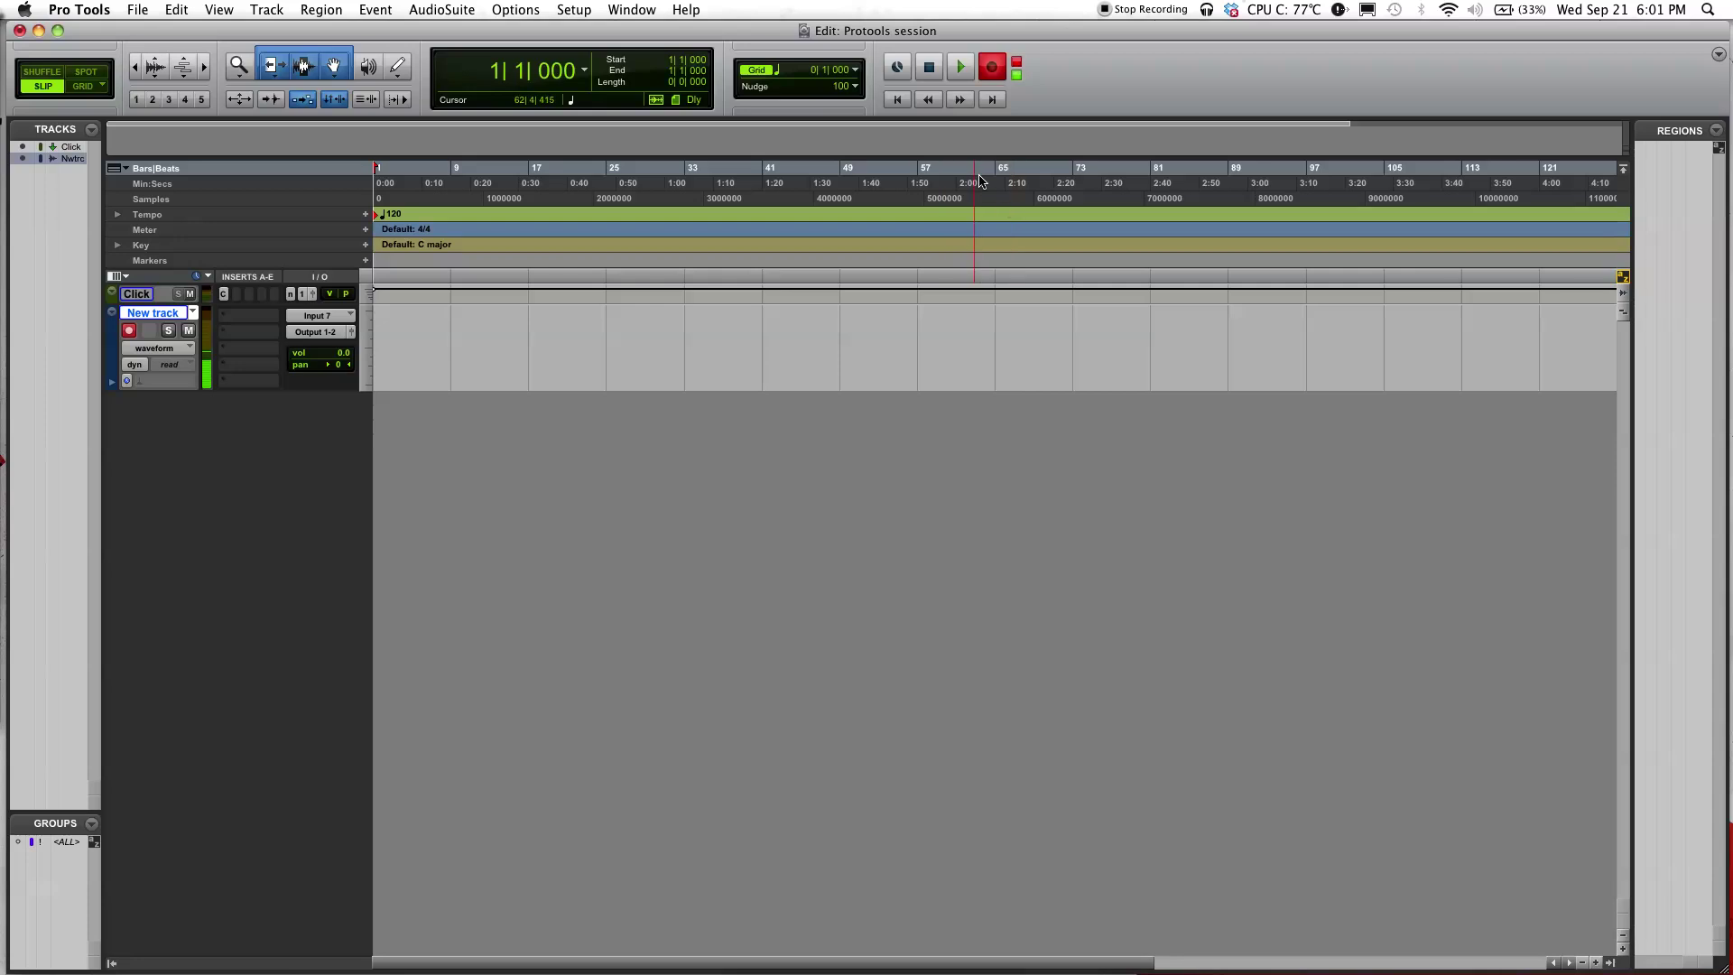
key(space)
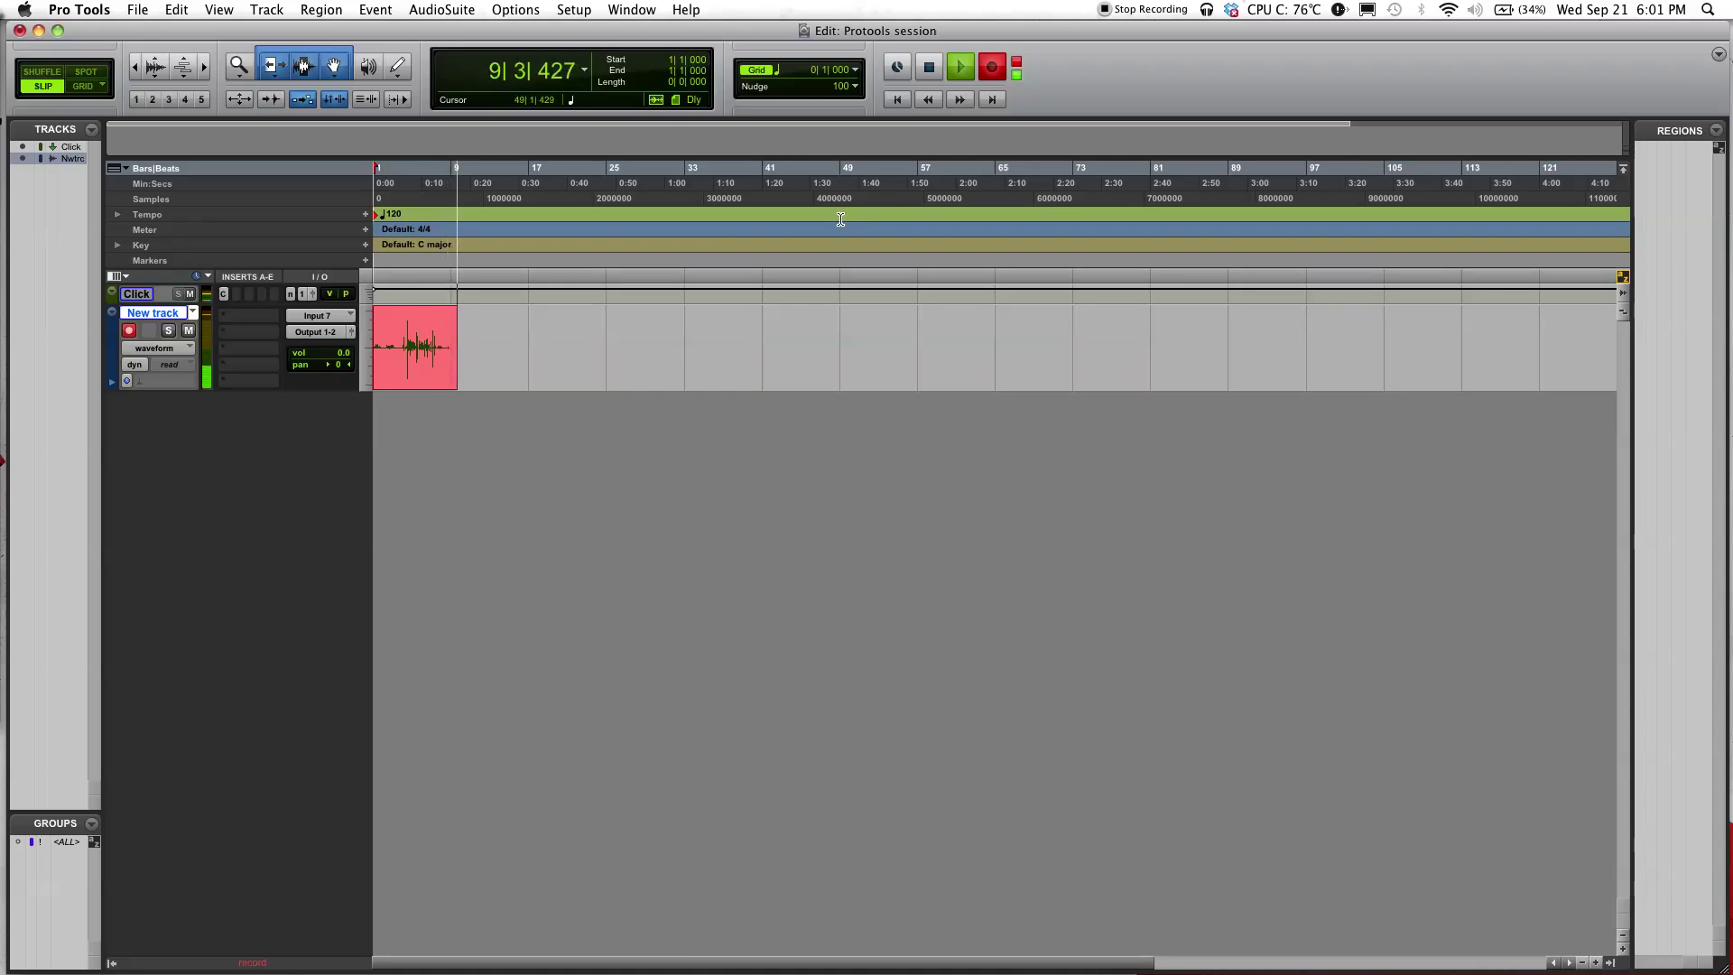
click(928, 72)
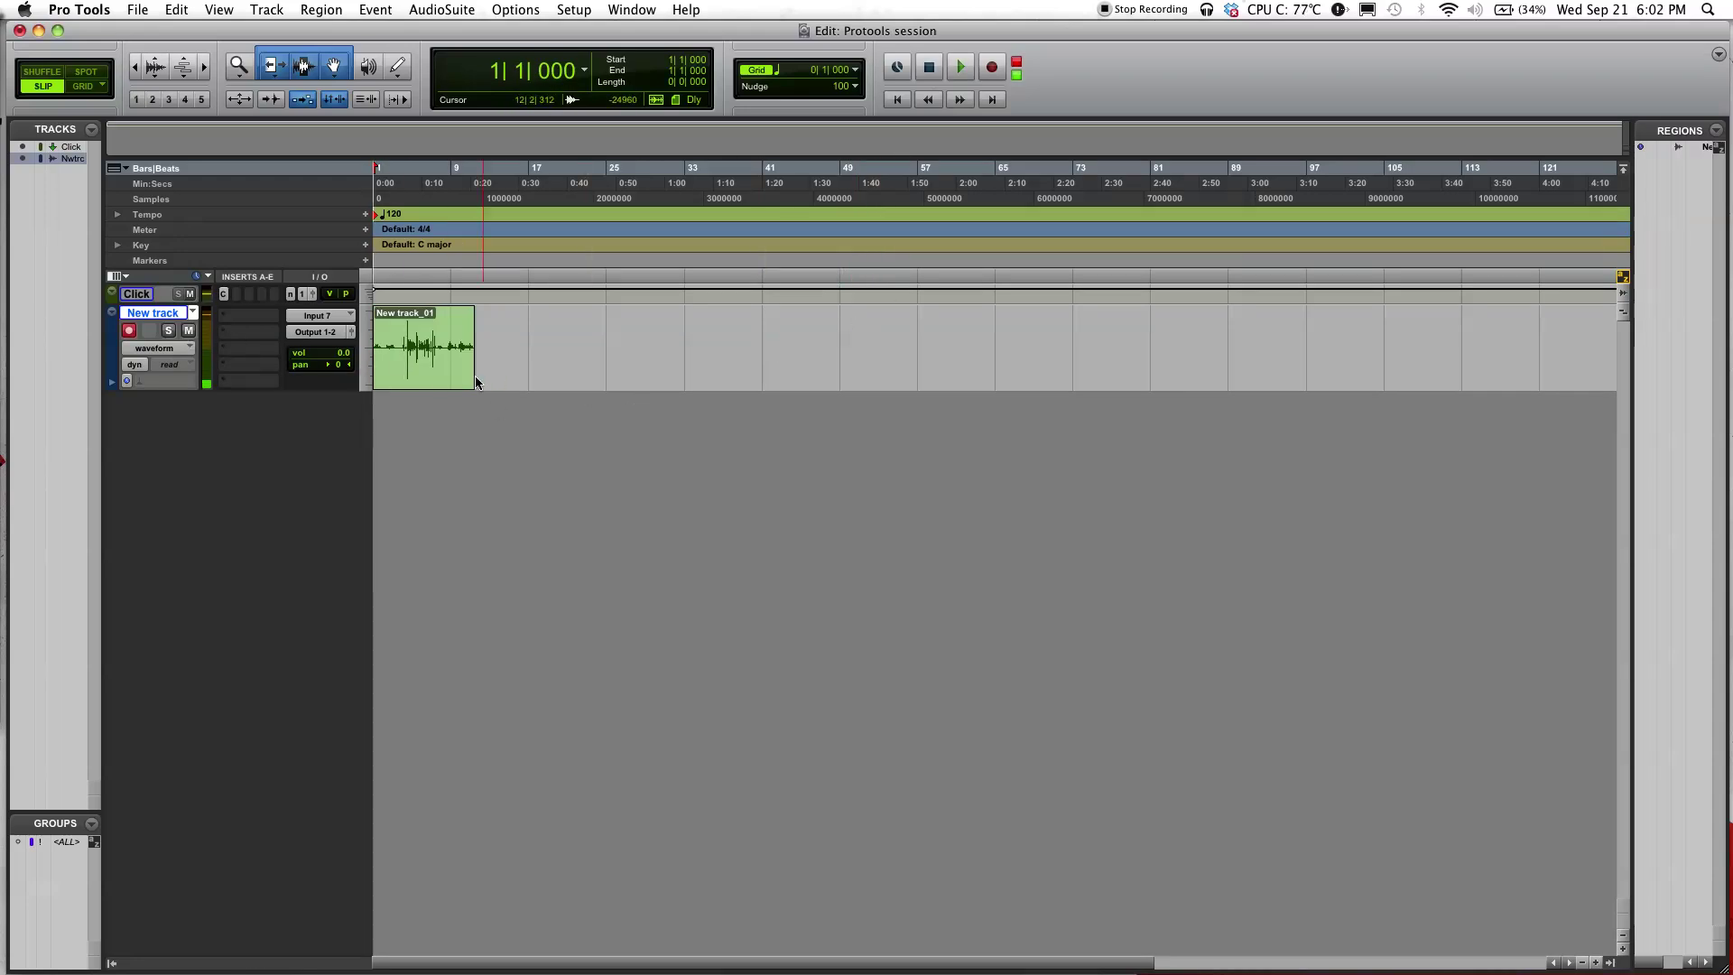
Disarm New track, then play the recorded clip from the start and stop playback
click(130, 331)
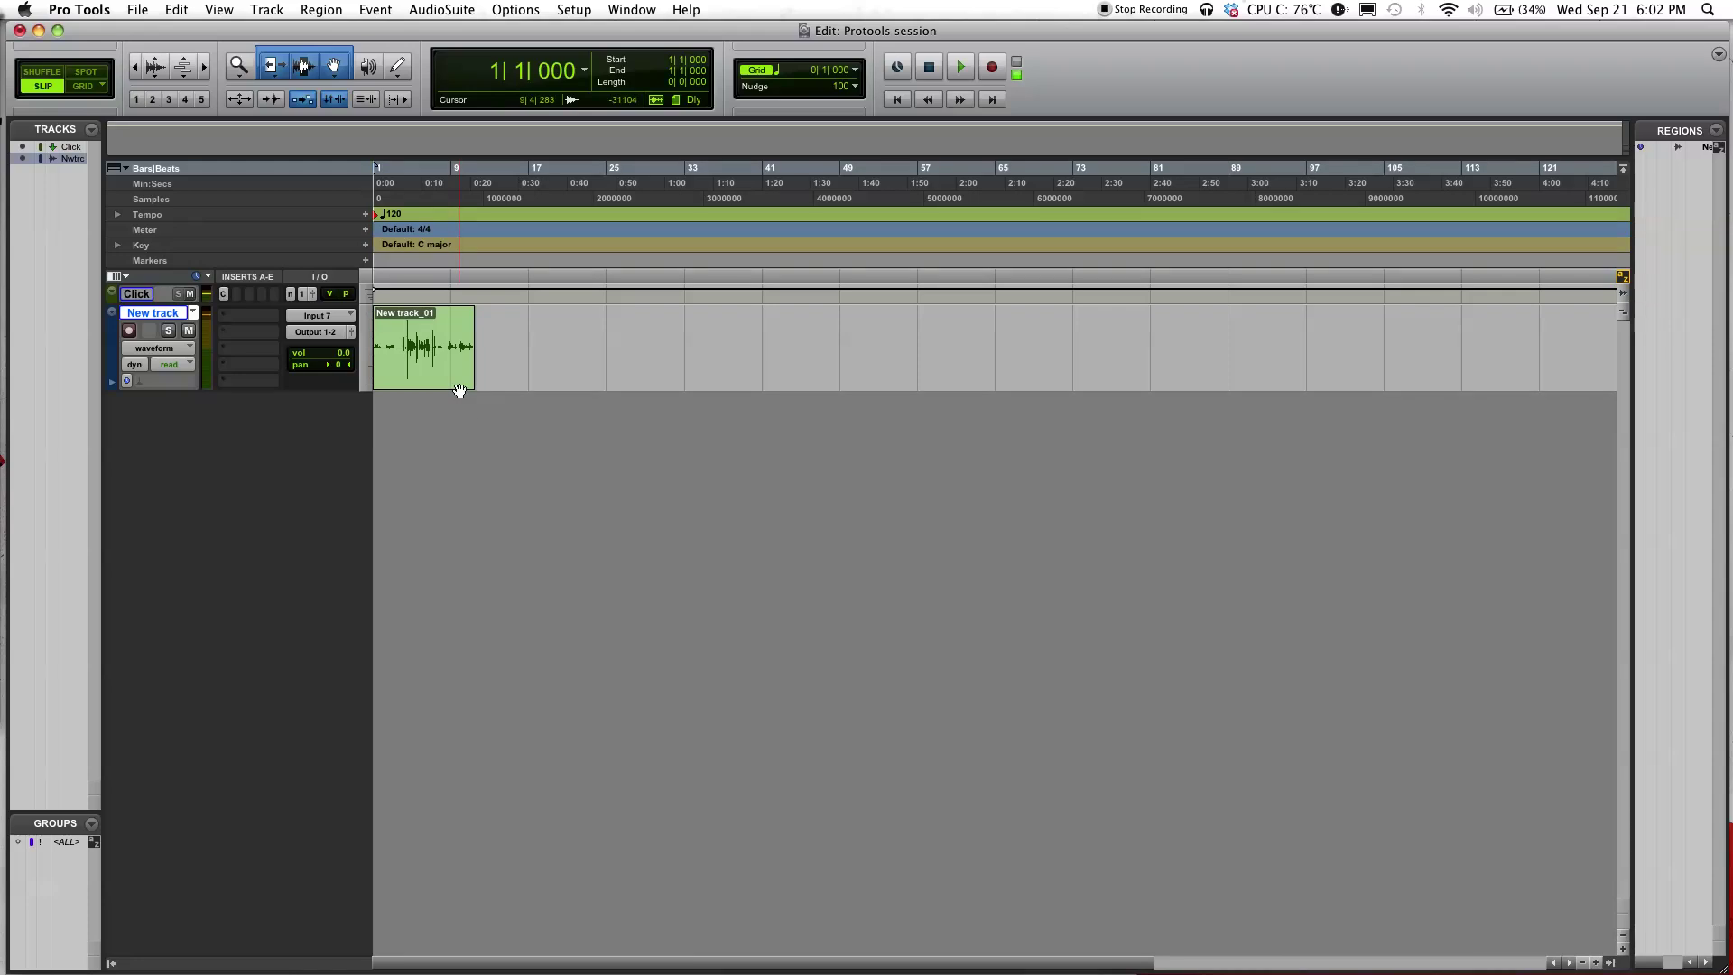
key(space)
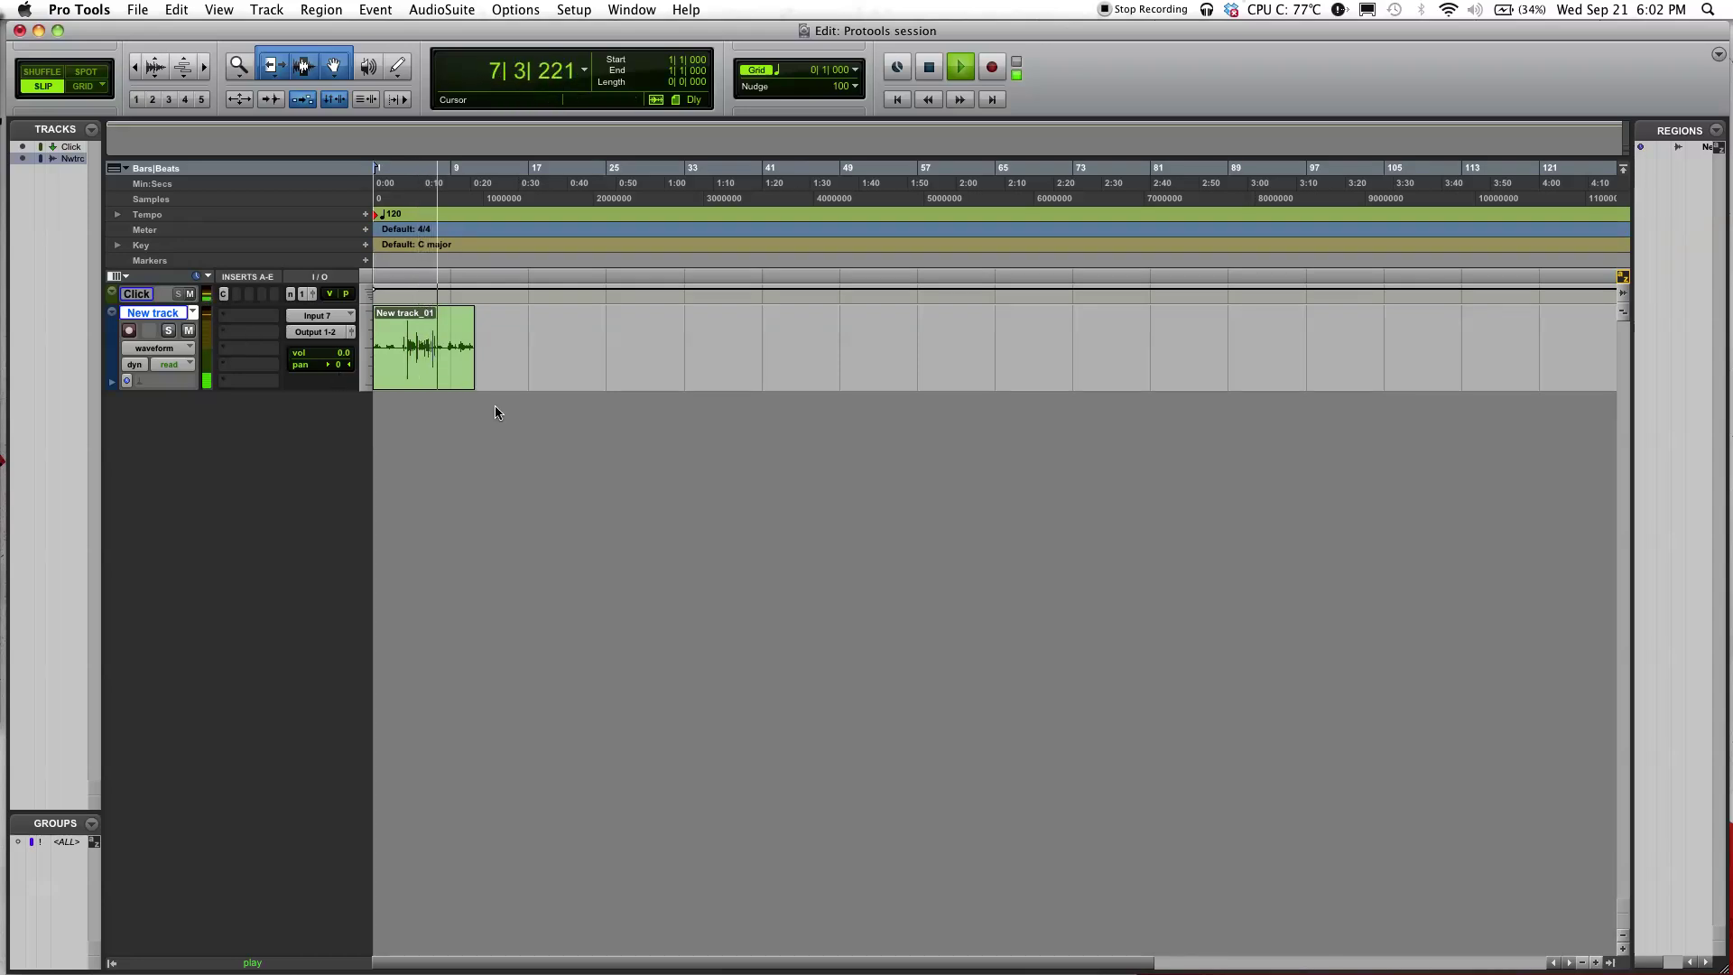
key(space)
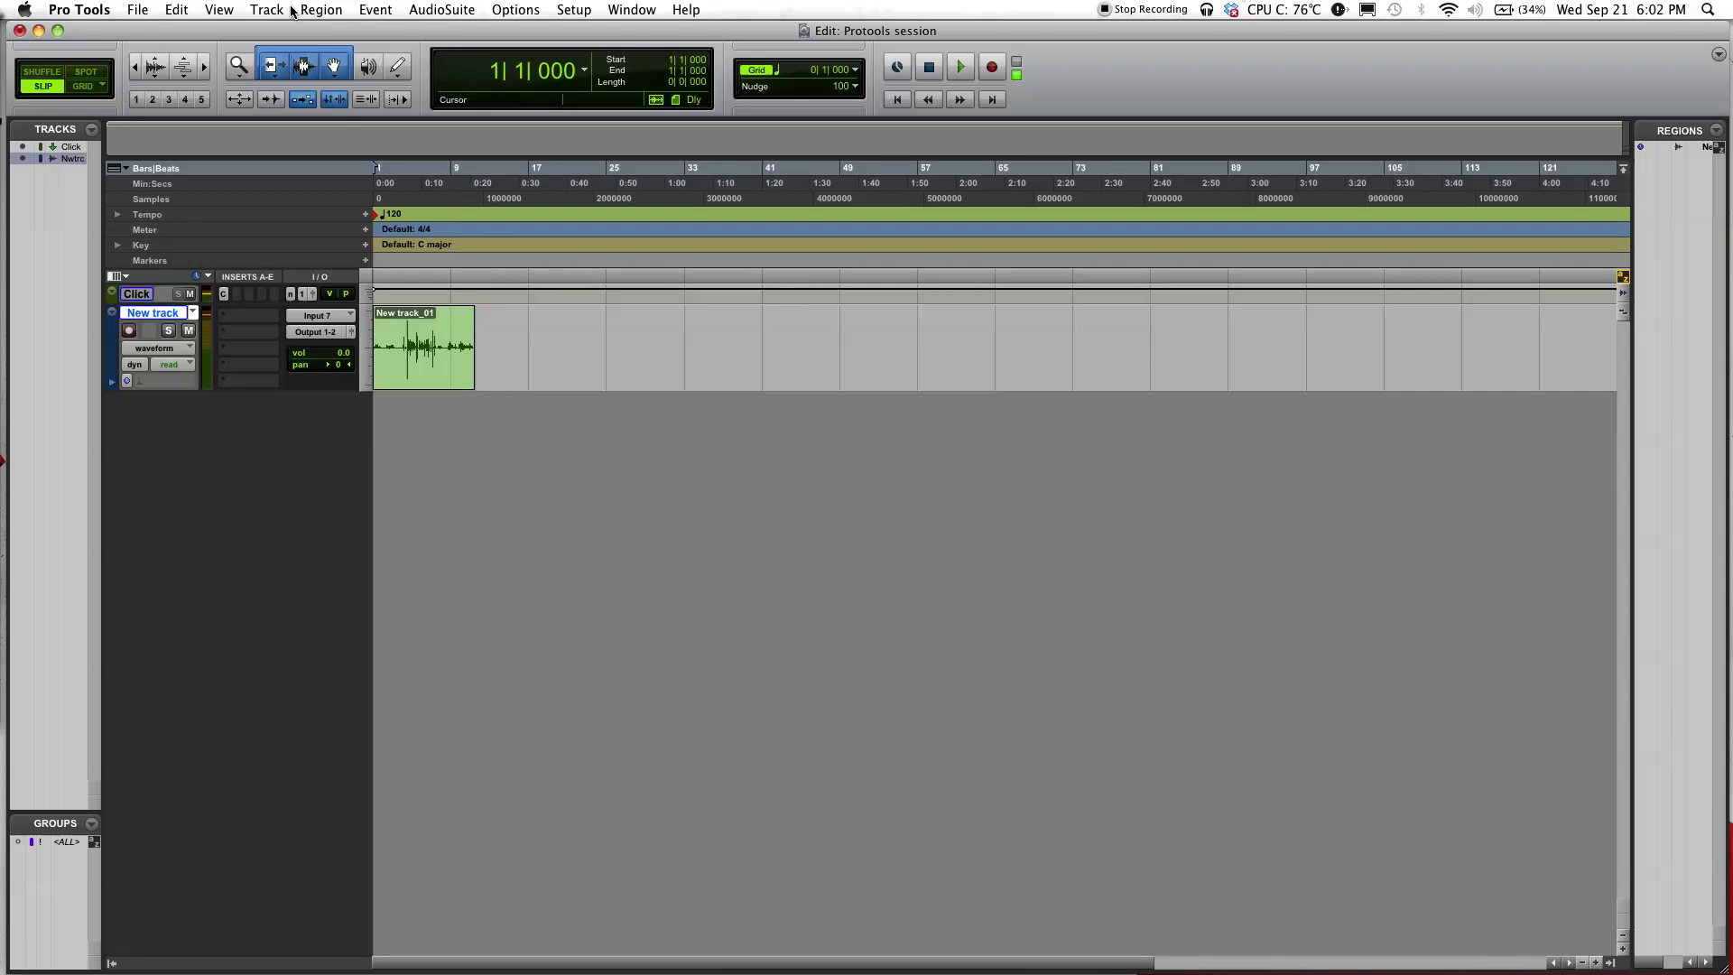
Re-save the session with Save As as 'Protools session', replacing the existing .ptf file
click(137, 9)
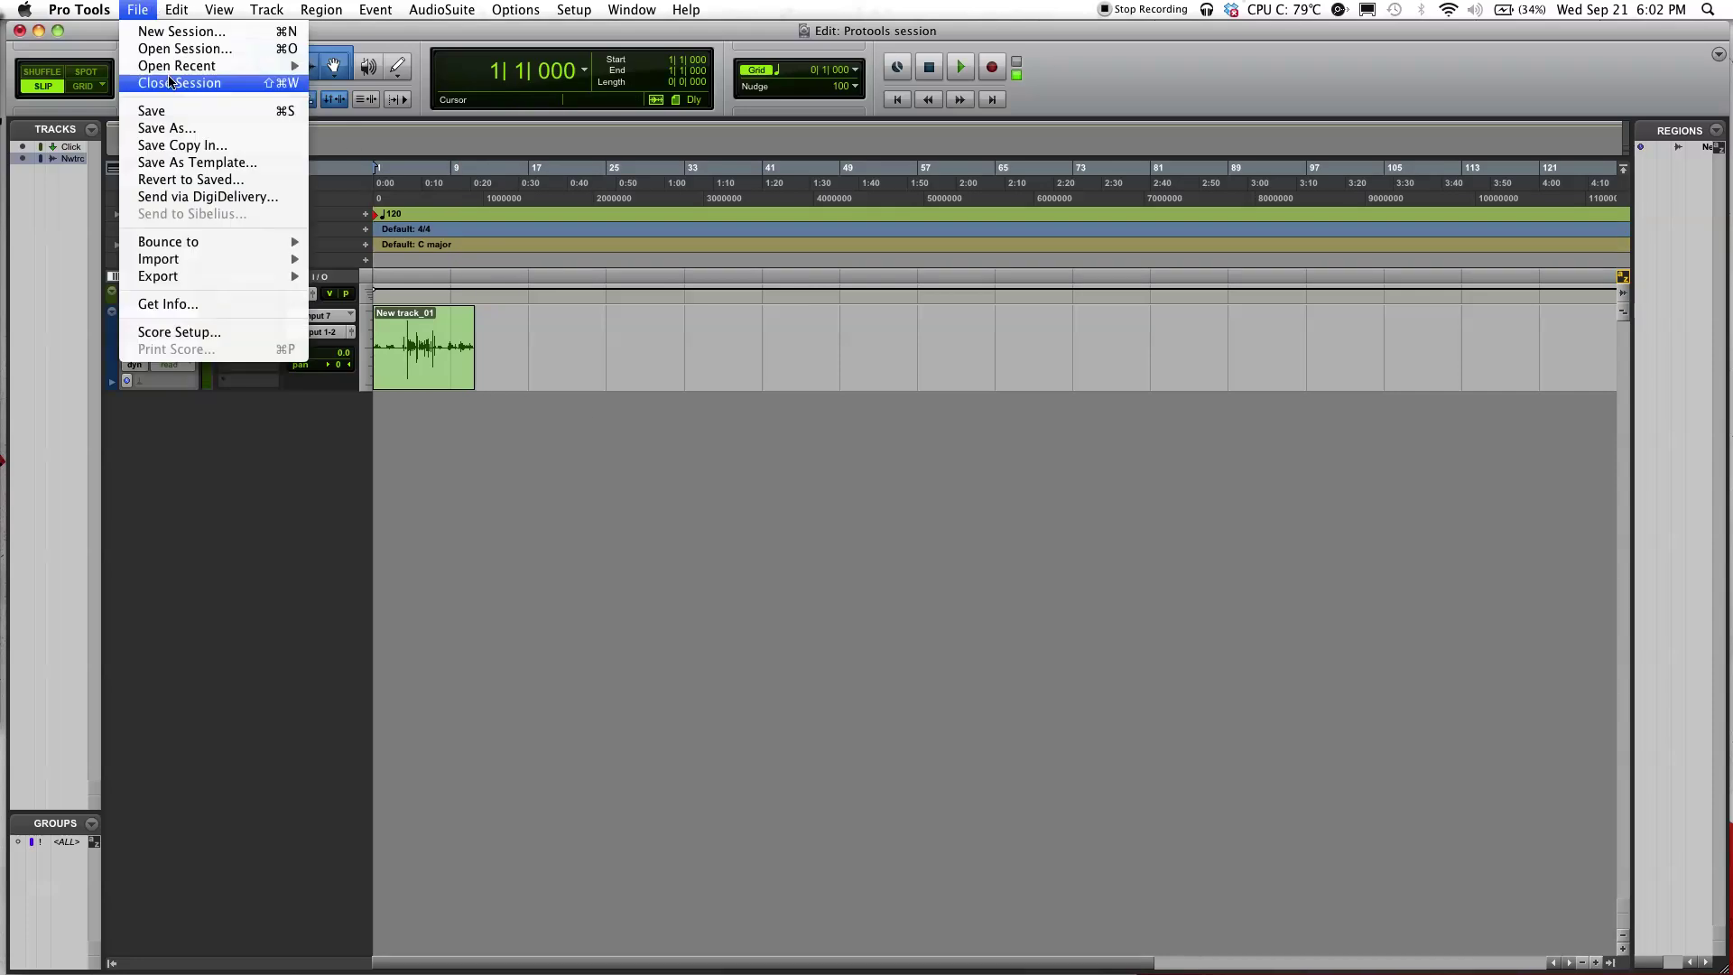
click(195, 133)
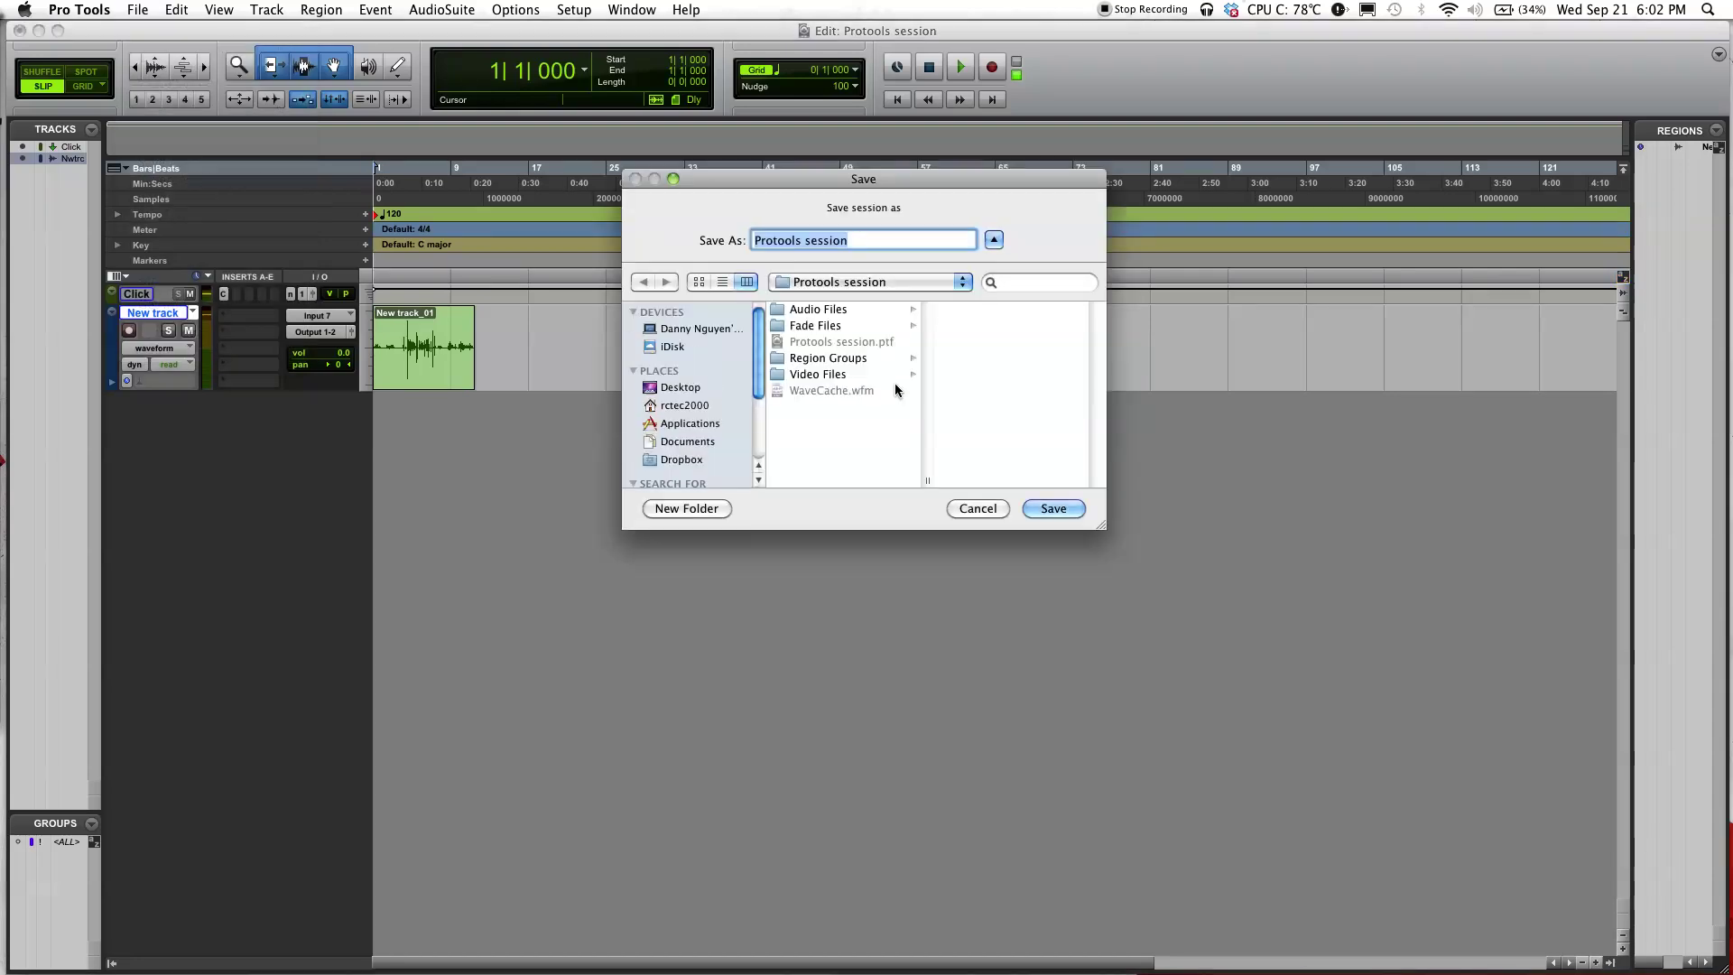
click(1049, 508)
click(1004, 340)
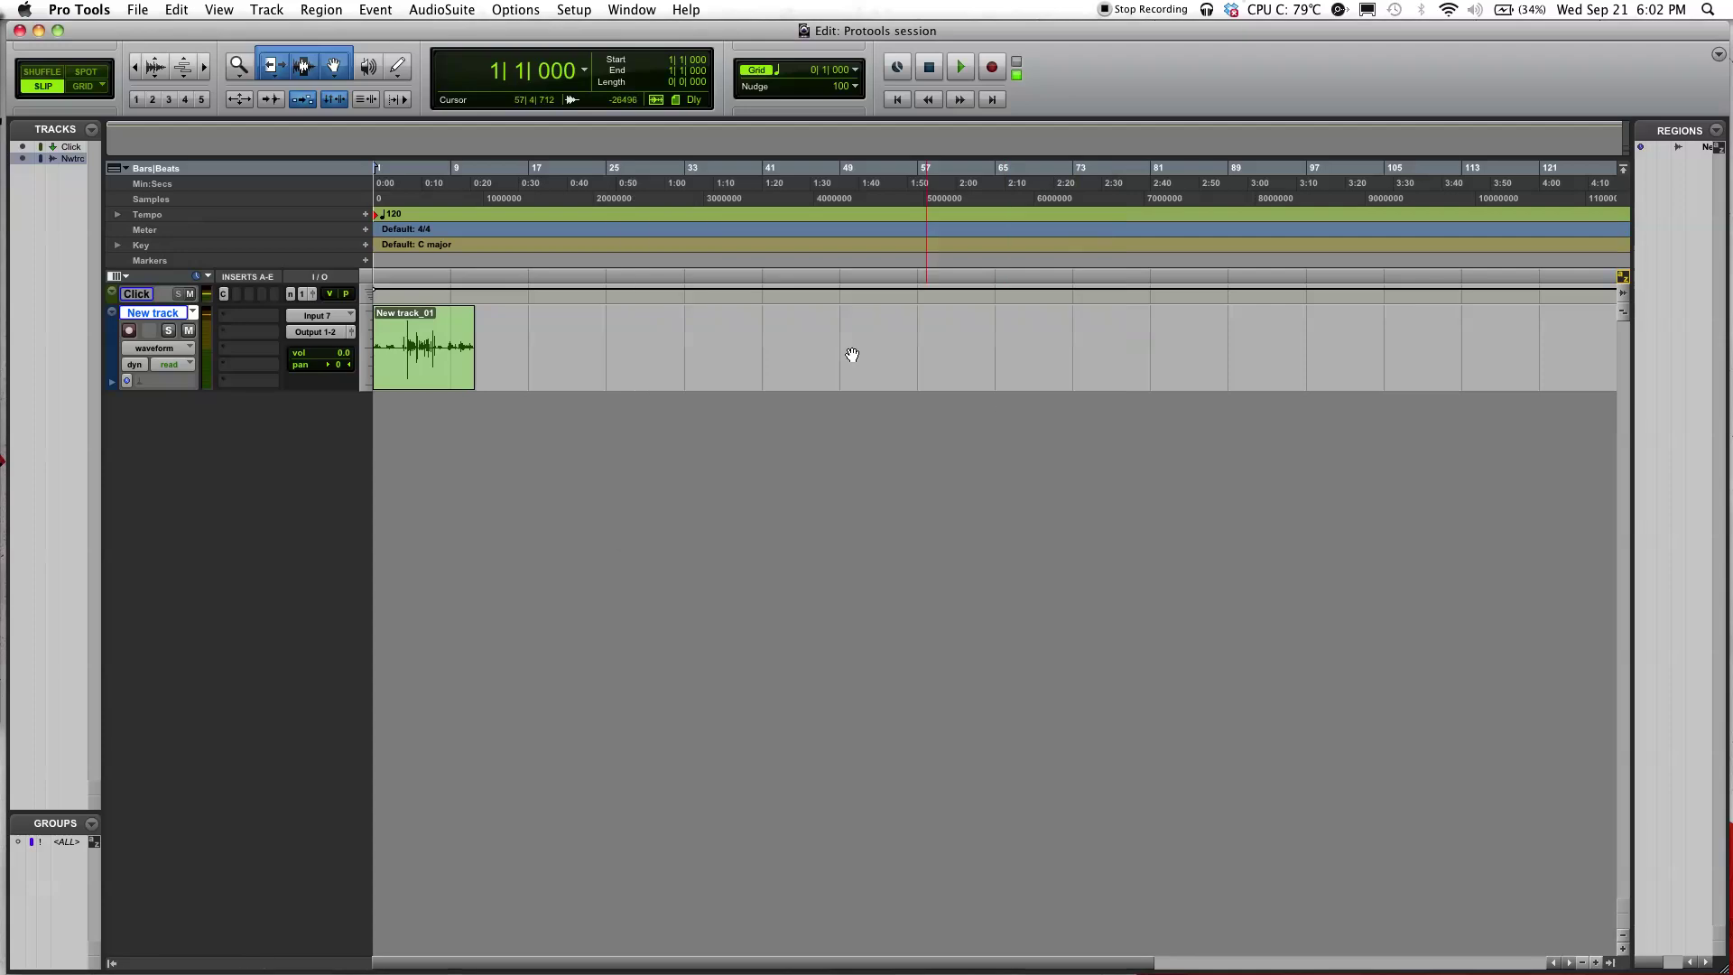